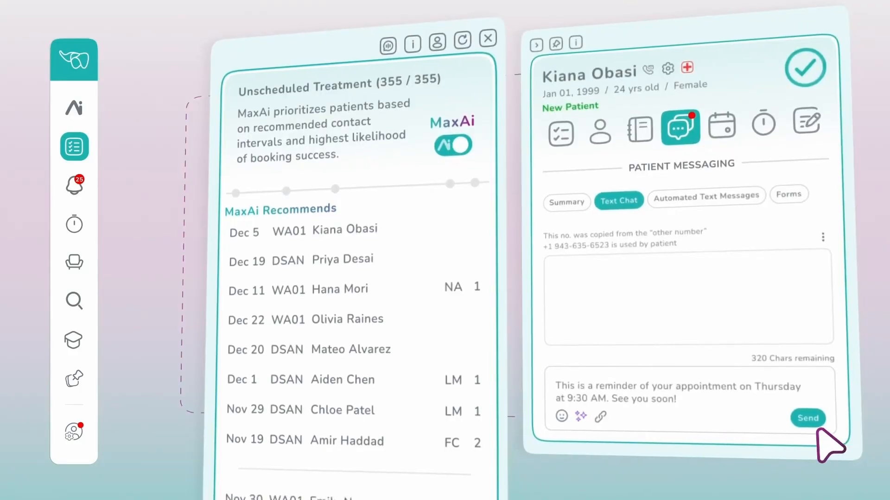
click(810, 413)
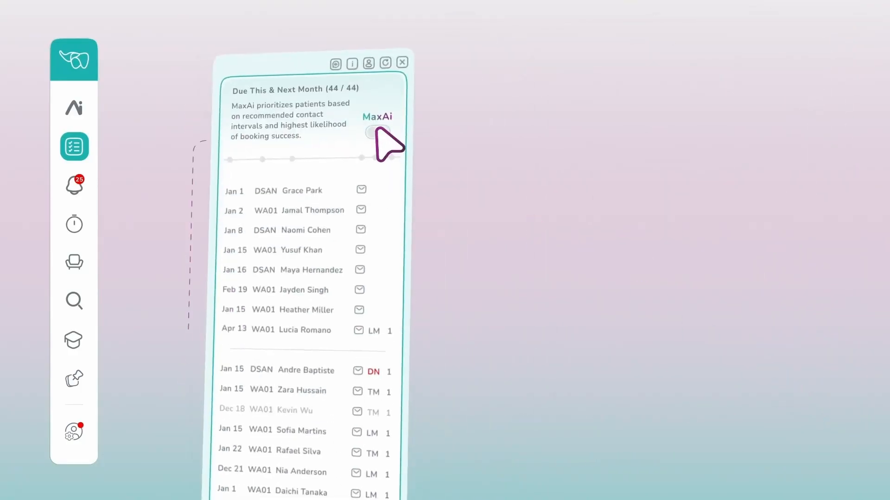
click(377, 127)
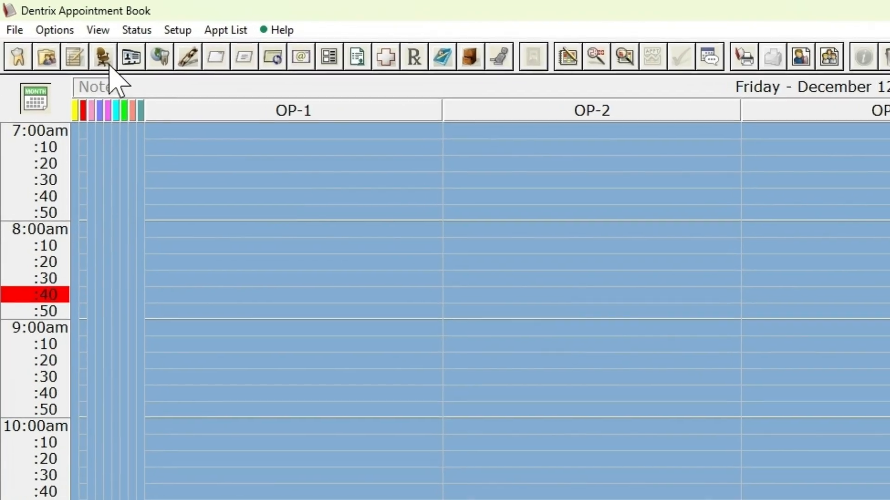
Open the Continuing Care Setup in Dentrix Office Manager's practice setup and look through the listed types
click(62, 33)
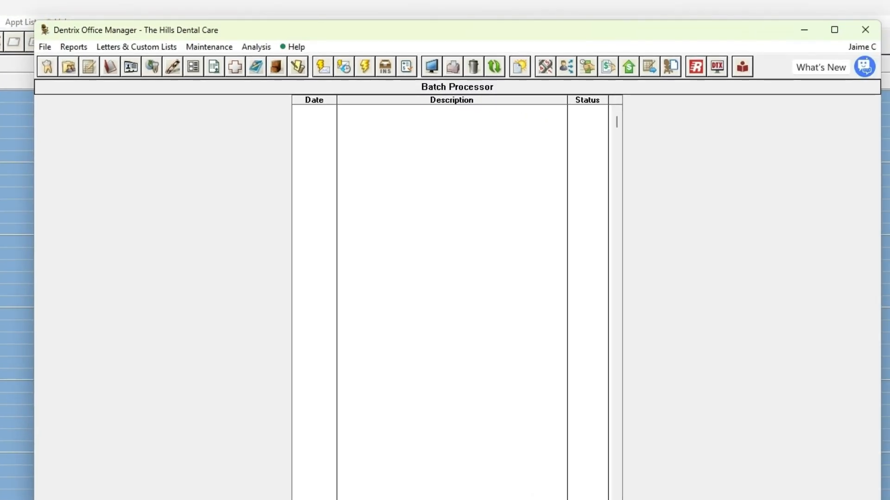
click(214, 47)
mouse_move(236, 79)
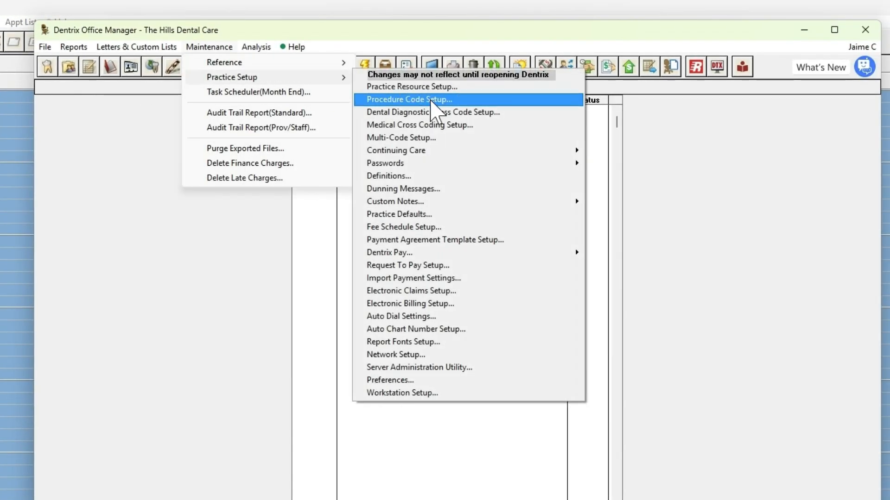
mouse_move(485, 152)
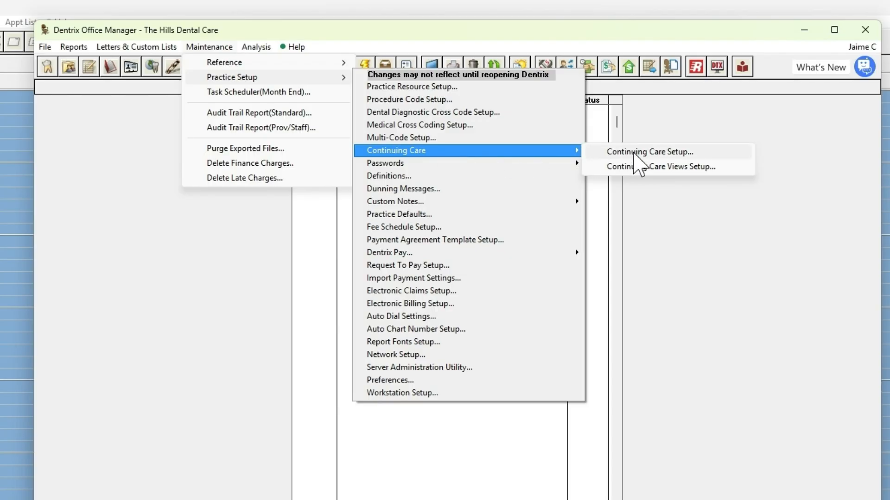
click(649, 152)
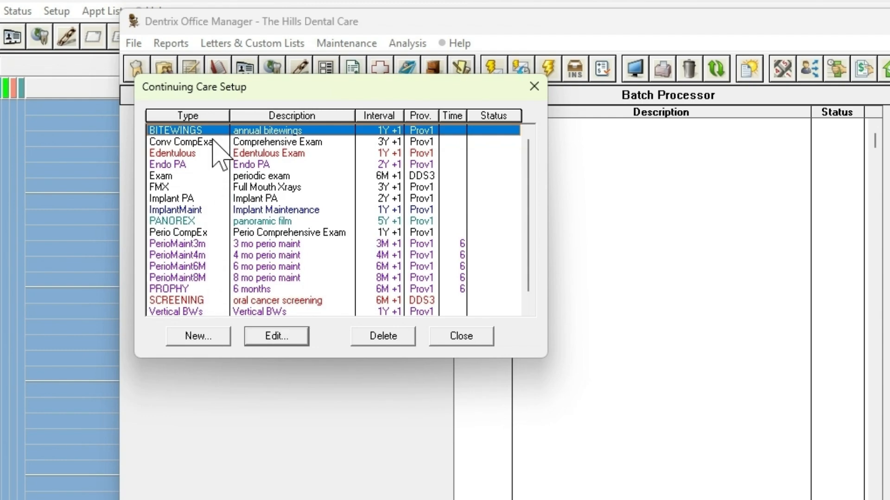
scroll(211, 288, down, 1)
scroll(211, 288, up, 1)
Start a new continuing care type BITEWINGS with the description "annual bitewings" and the initial status [None]
click(209, 347)
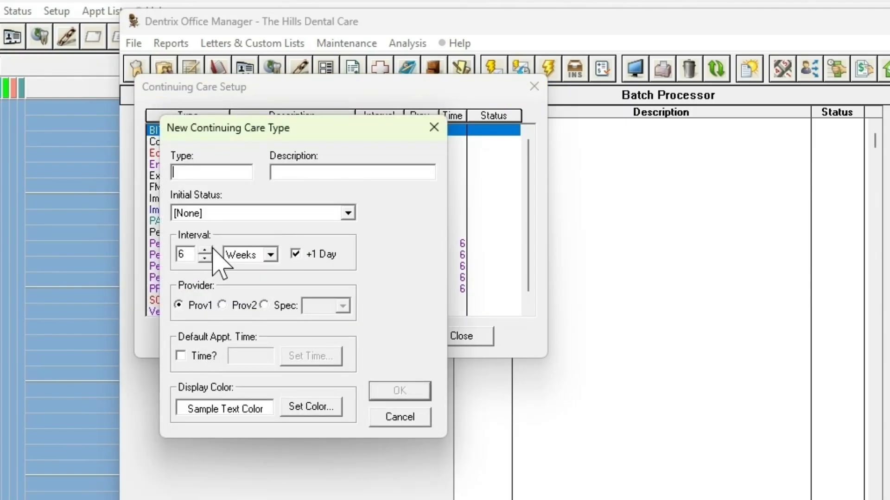
text(BITEWINGS)
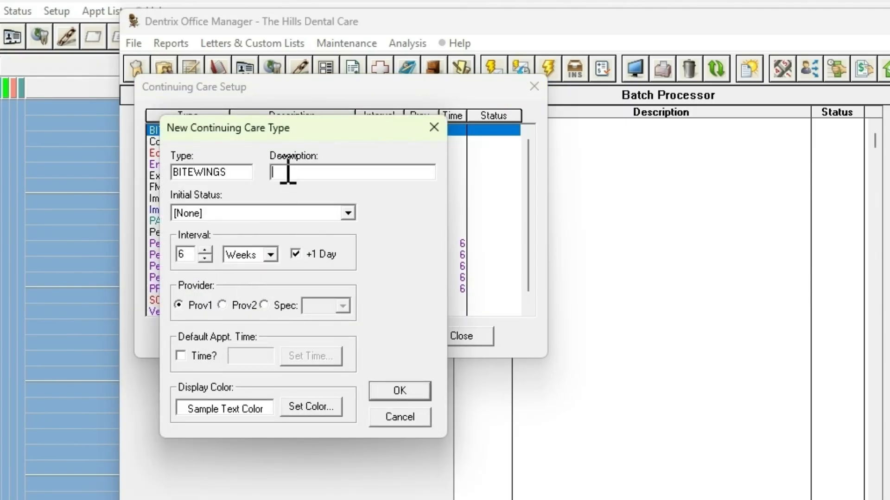
click(288, 172)
text(annual bitewings)
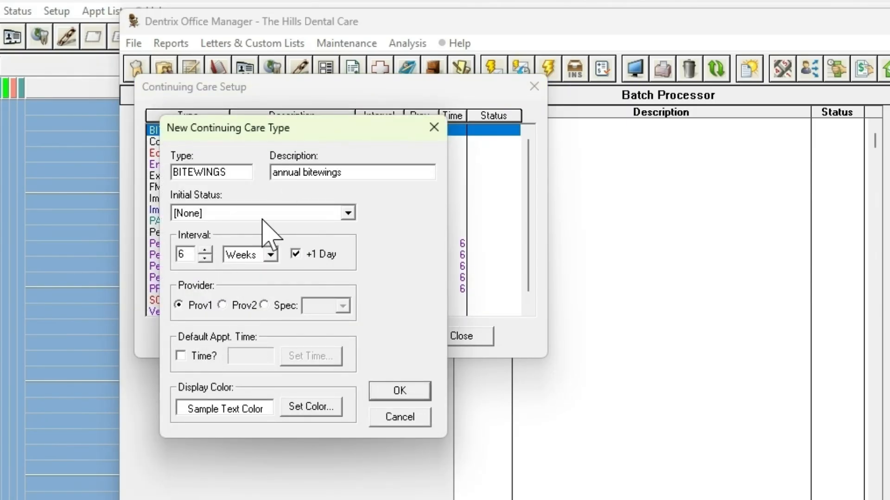
click(204, 214)
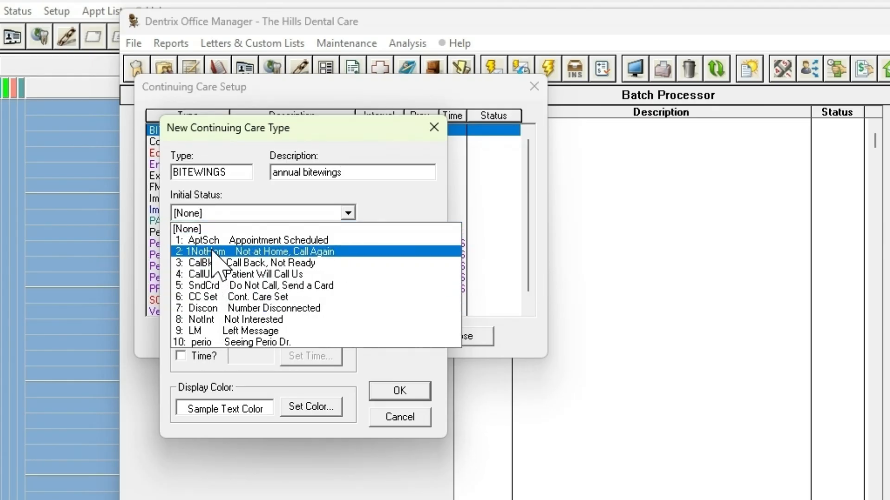
click(205, 212)
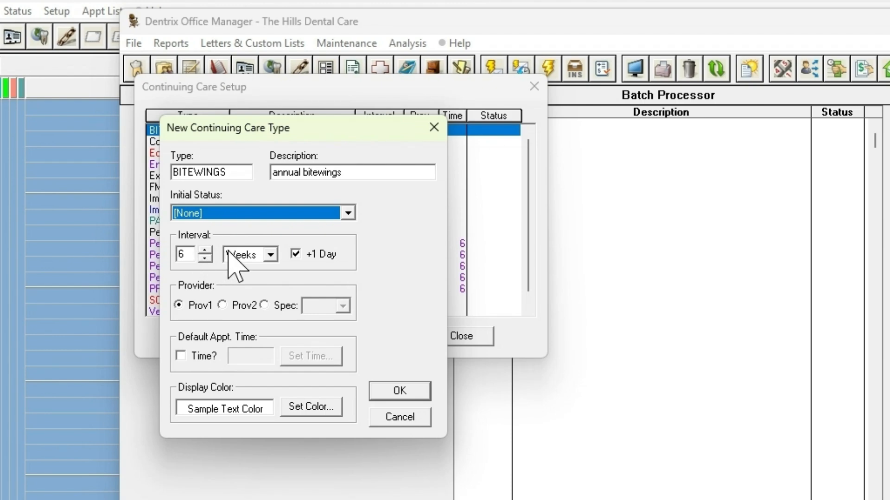
Set the new type's interval to 1 year with the +1 Day option enabled
click(260, 256)
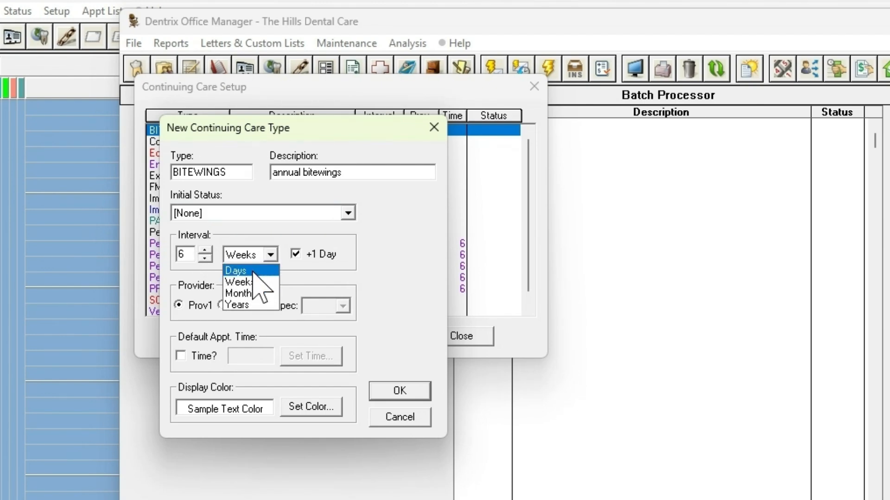
click(254, 307)
double_click(183, 255)
text(1)
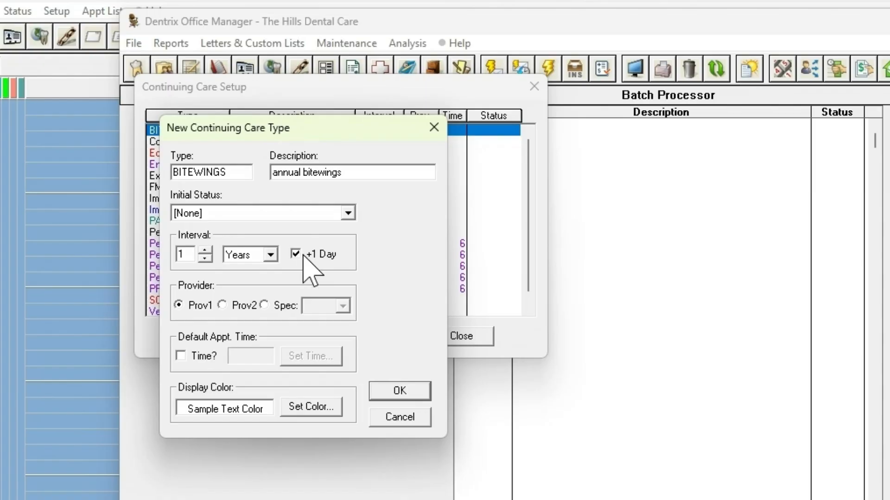
click(328, 255)
click(326, 256)
Look over the default appointment time pattern and display color options of the new type and close its dialog
click(182, 356)
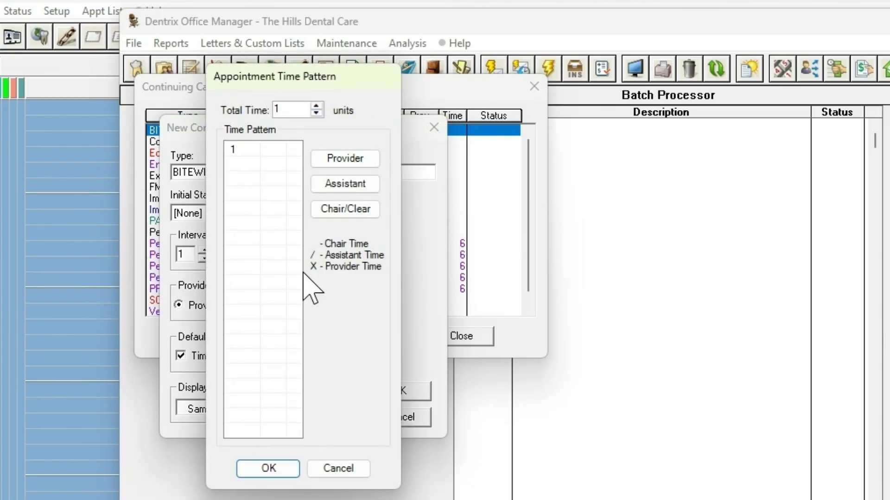
click(320, 467)
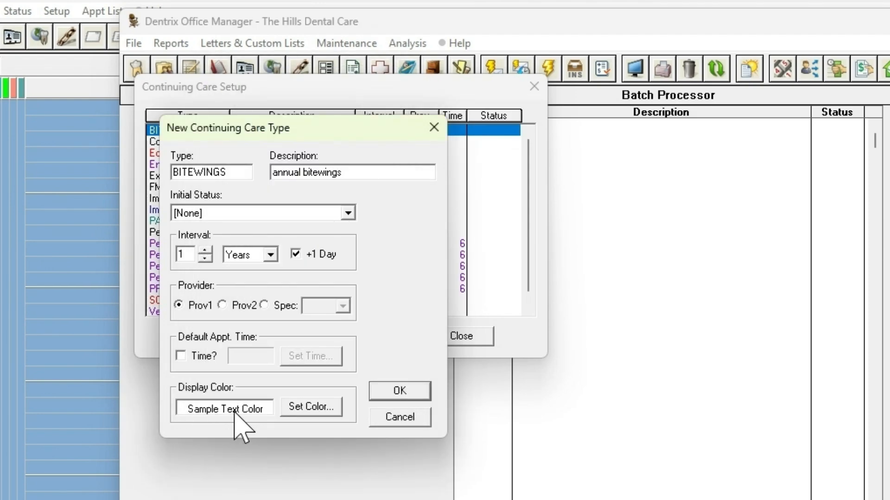
click(323, 408)
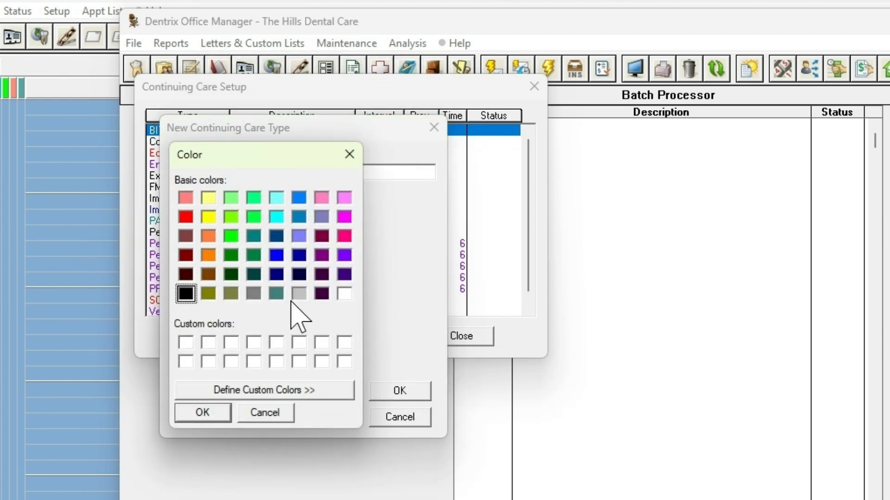
click(274, 413)
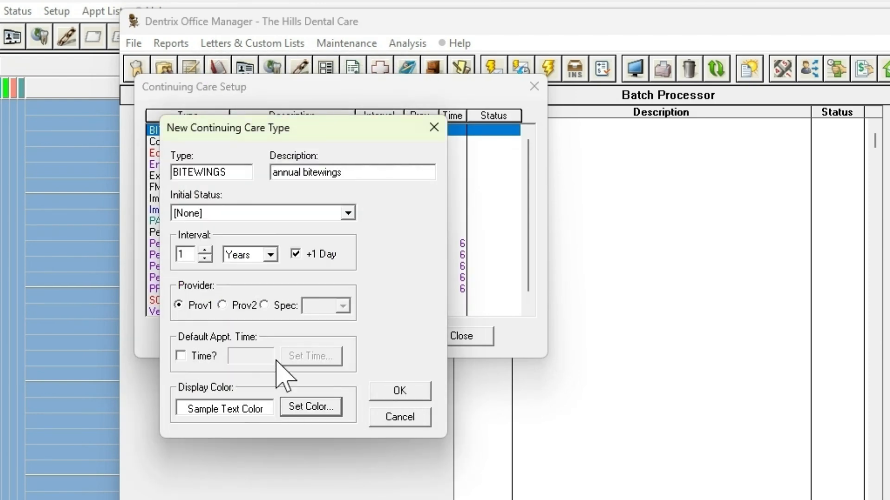
drag(277, 121, 502, 122)
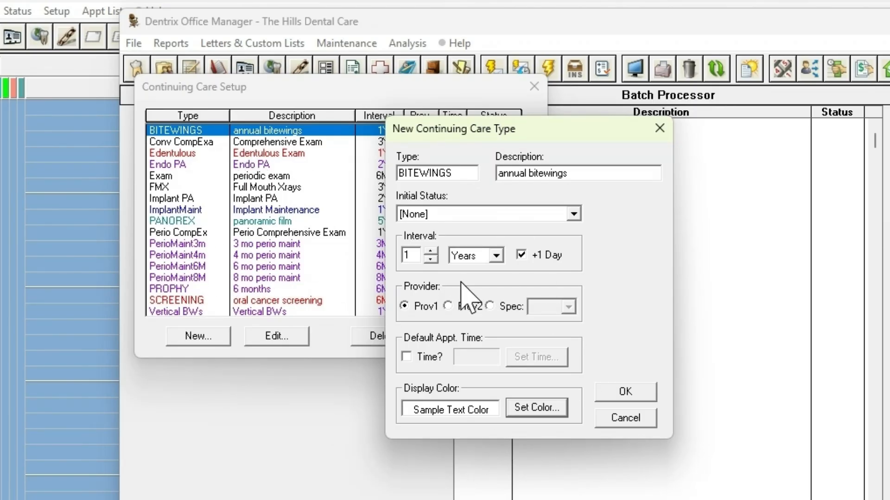
click(634, 397)
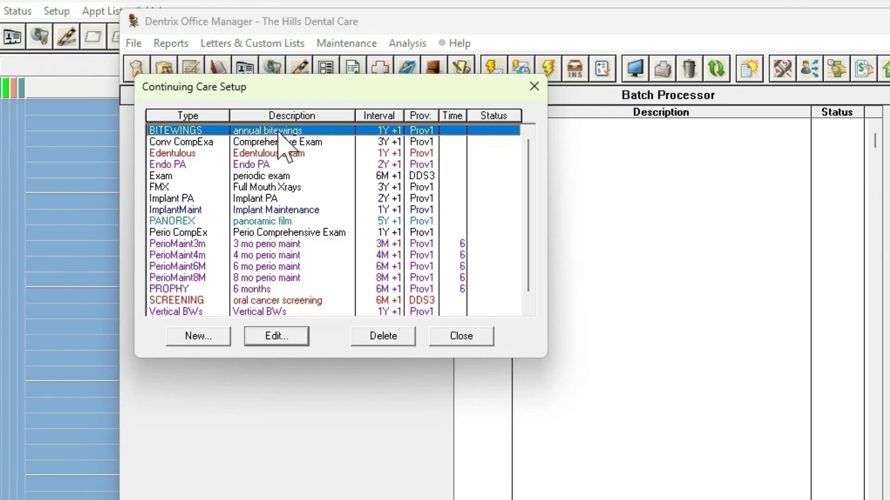
View the settings of the existing BITEWINGS type without changing them and close the Continuing Care Setup
click(280, 341)
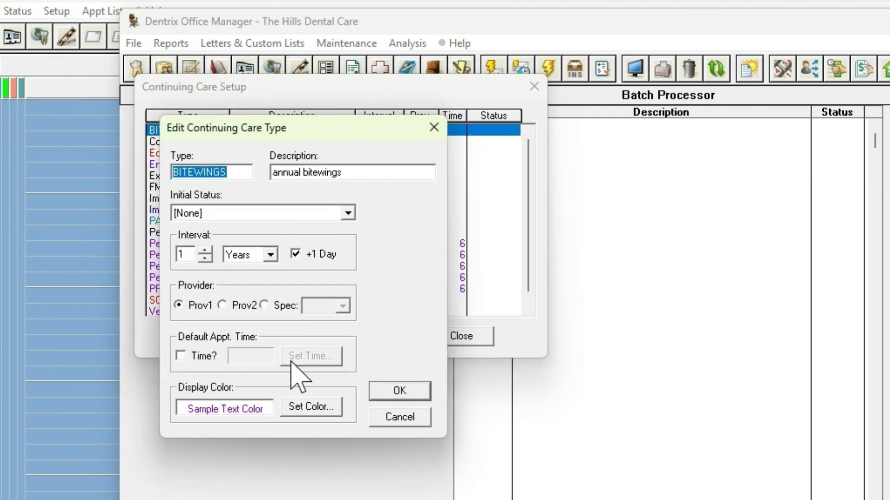
click(389, 417)
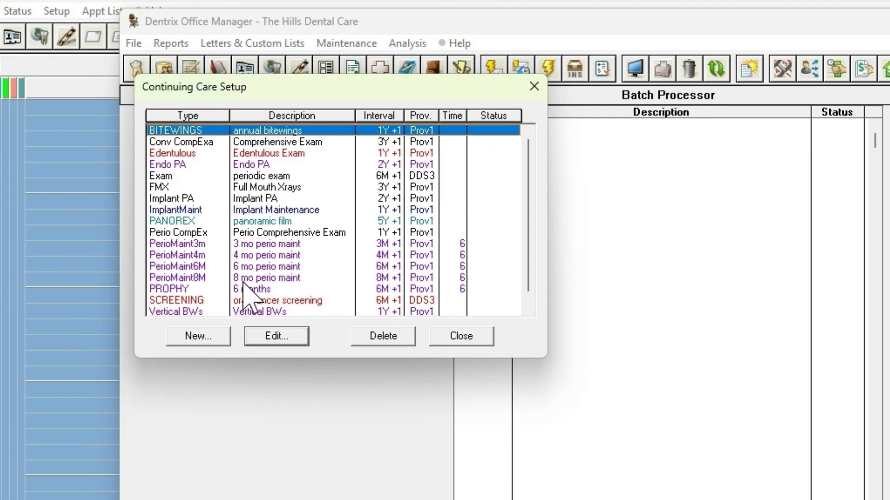
key(Escape)
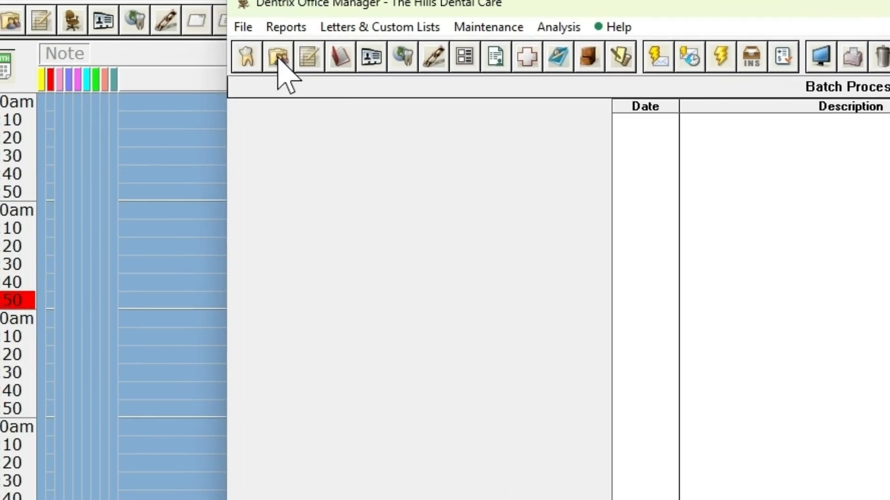
Open the Continuing Care list from the test patient's Family File
click(278, 57)
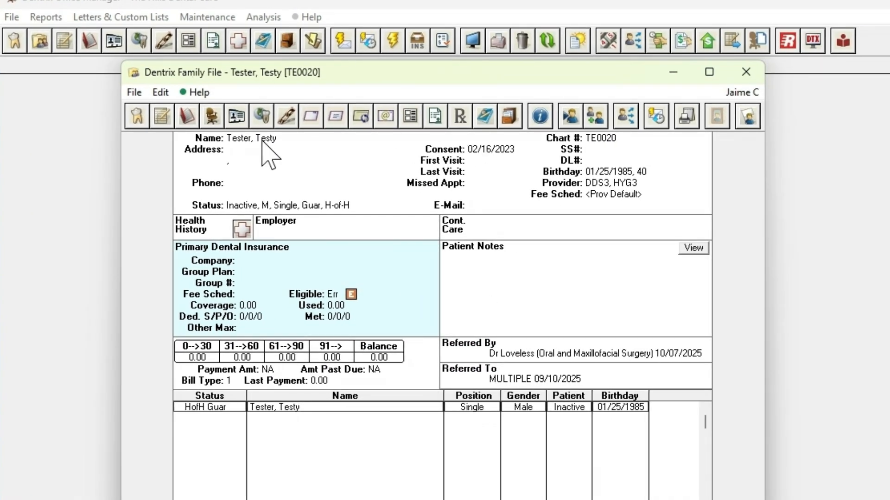
click(477, 232)
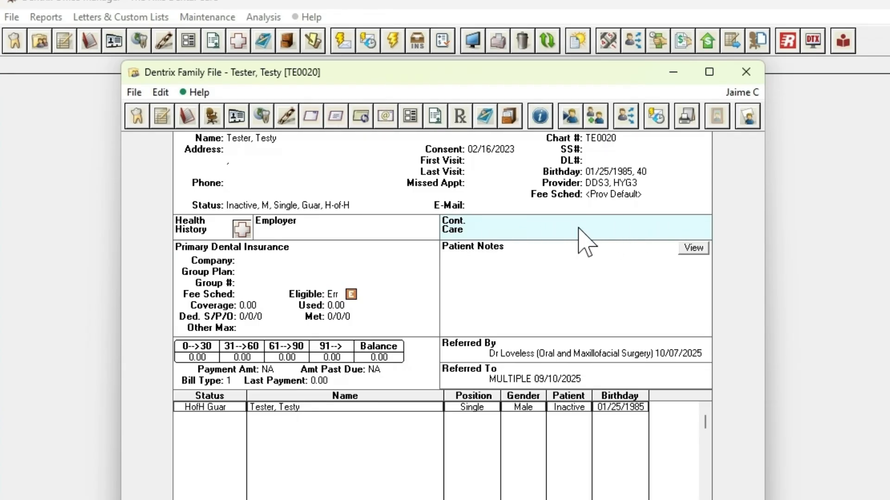
double_click(552, 227)
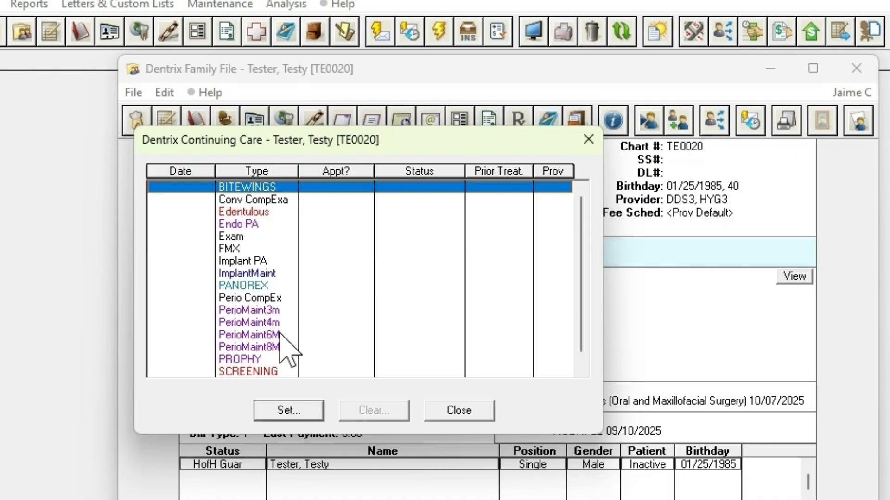
Set the patient's BITEWINGS care due 12/13/2026 with status [None] and the Exam care due 06/13/2026, keeping prior treatment 12/12/2025
double_click(260, 187)
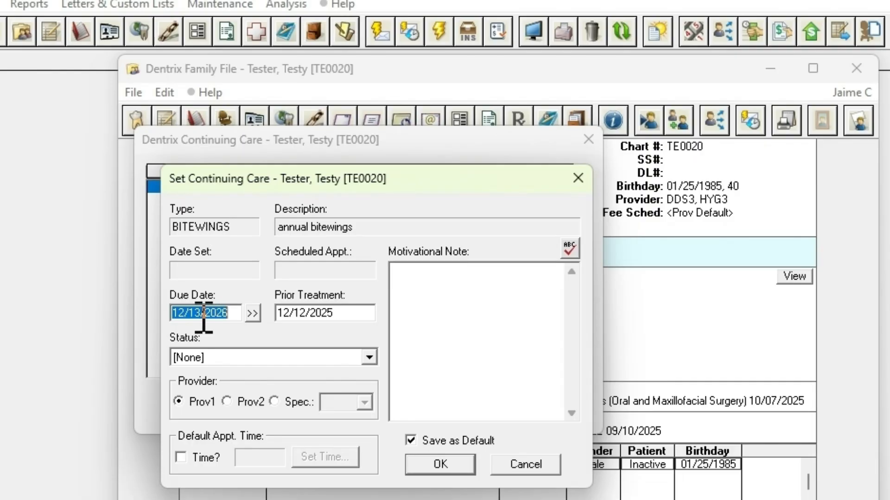
key(Tab)
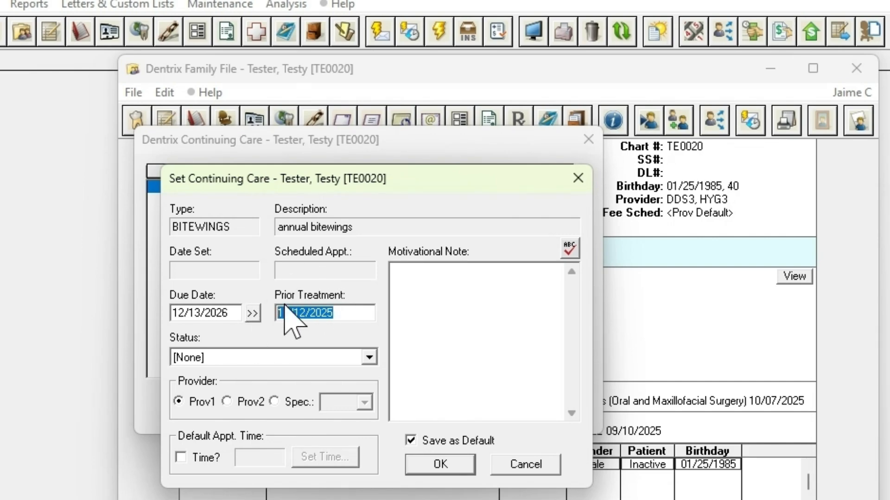
click(189, 358)
click(190, 373)
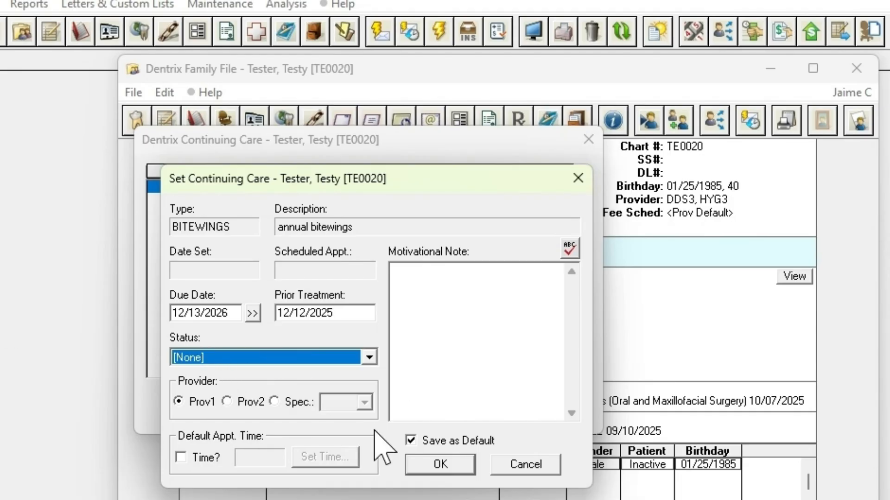
click(448, 462)
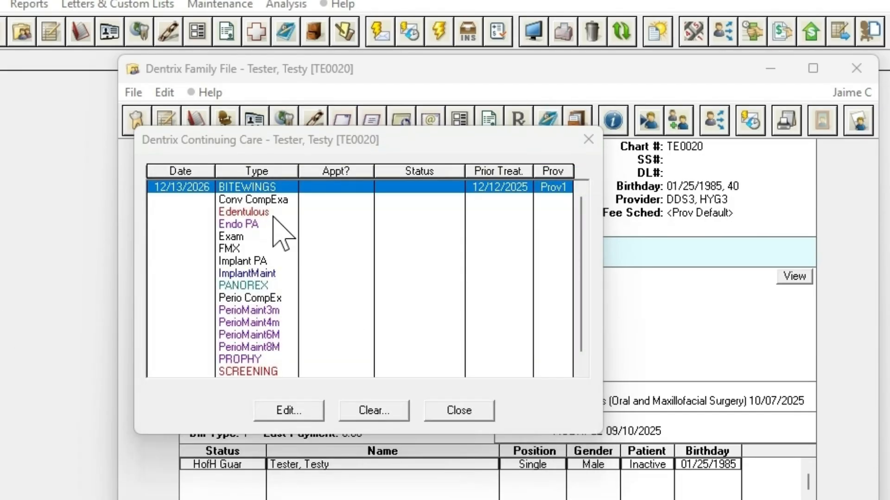
double_click(246, 237)
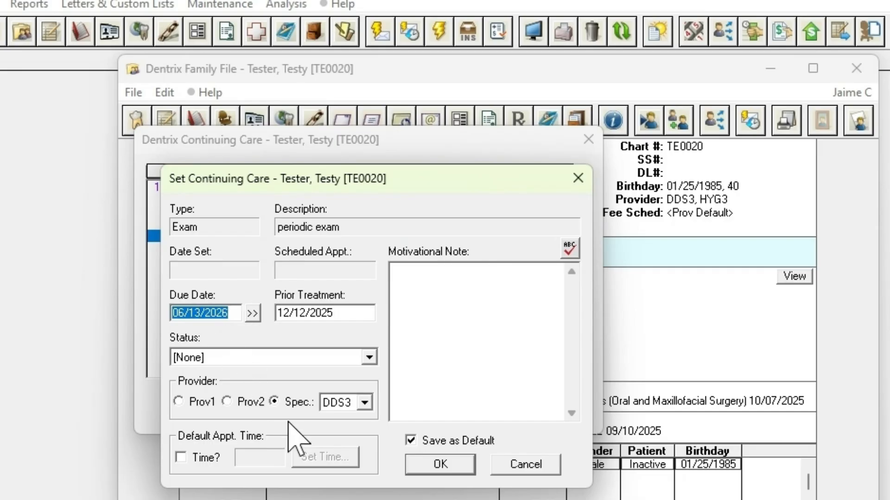
click(424, 465)
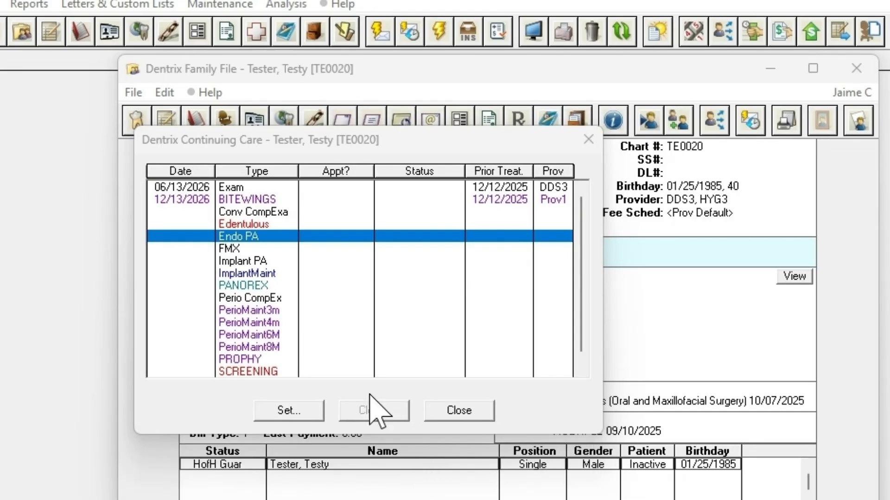
Set the patient's FMX care to a 3-year interval plus 1 day, due 12/13/2028
double_click(234, 249)
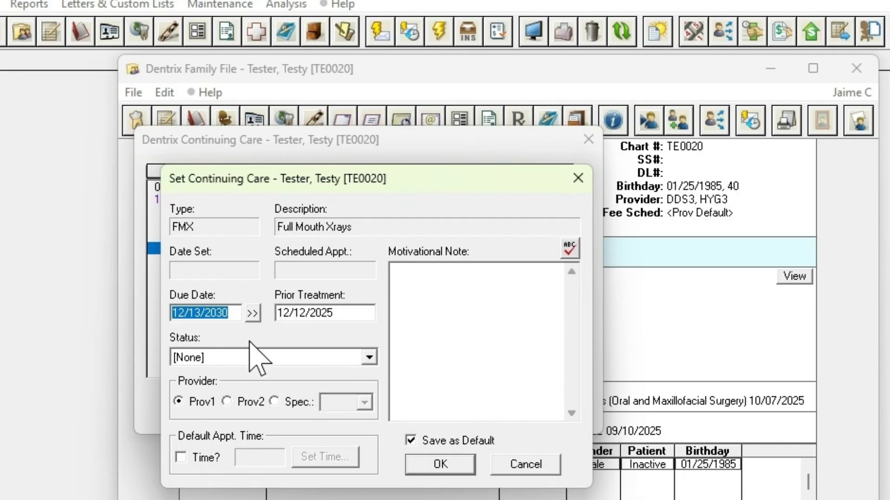
click(253, 313)
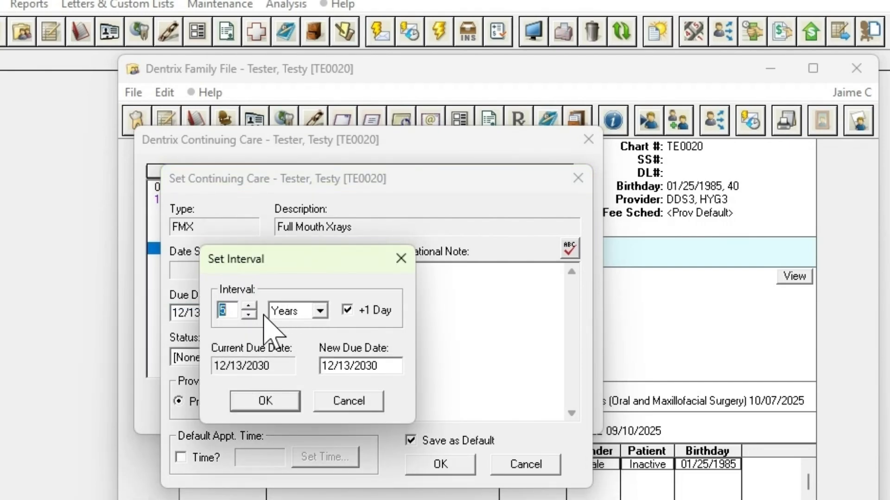
click(249, 315)
click(249, 315)
click(272, 402)
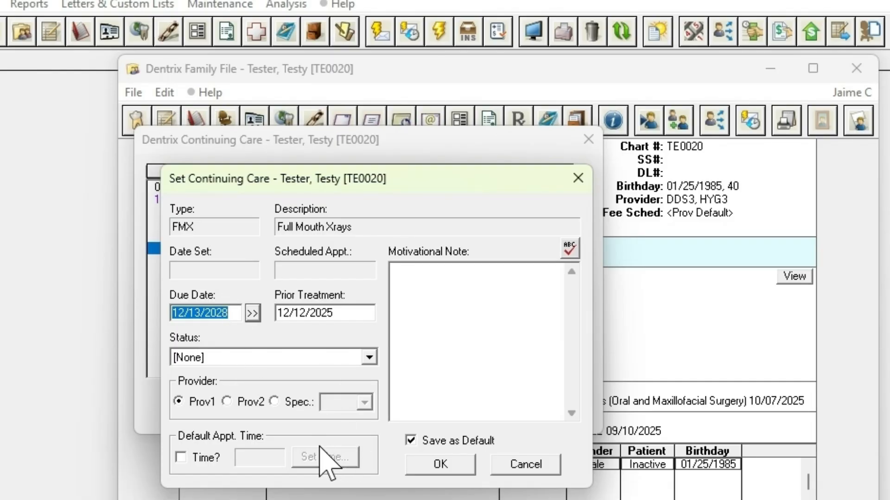
click(426, 462)
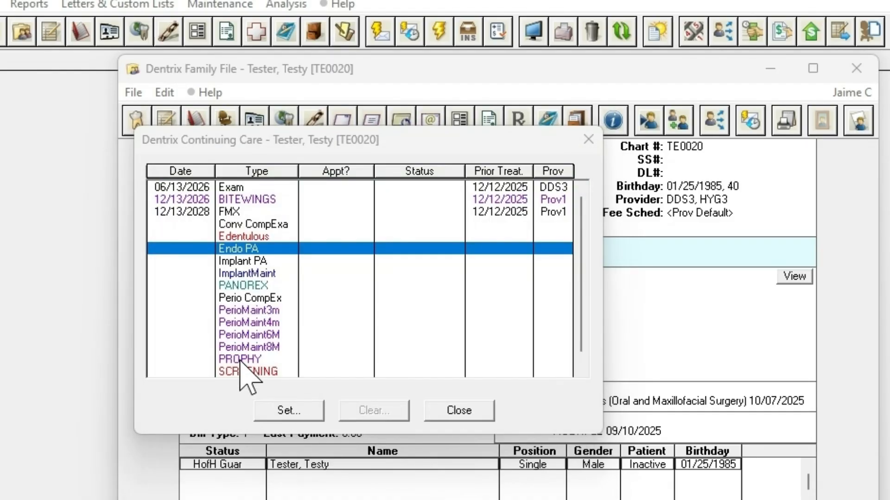
Set the patient's PROPHY care due 06/13/2026 with prior treatment 12/12/2025 and close the Continuing Care list
click(239, 360)
double_click(239, 361)
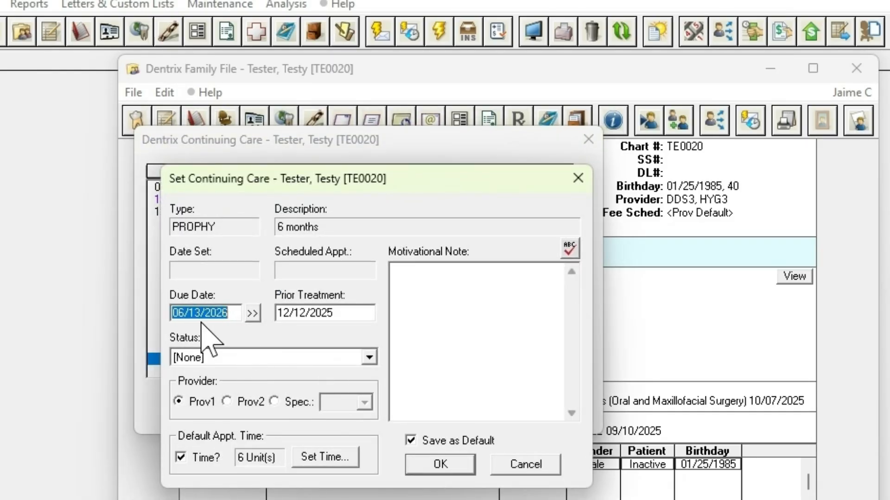
click(452, 468)
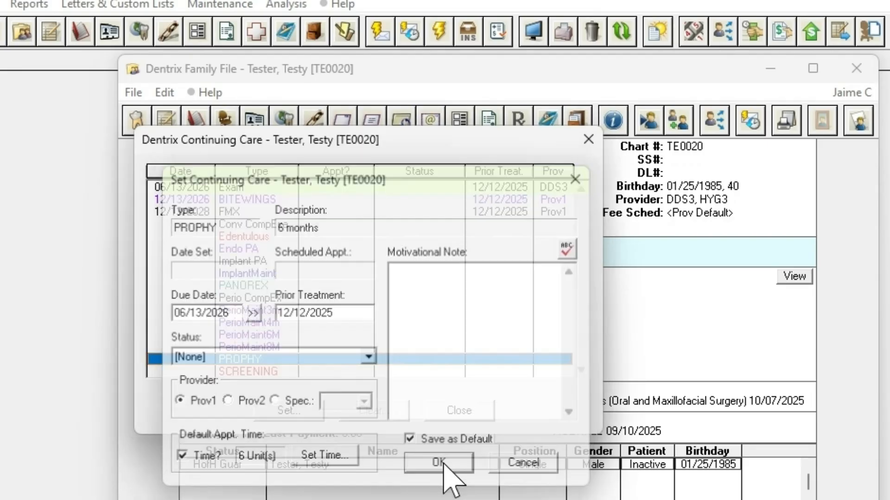
click(441, 412)
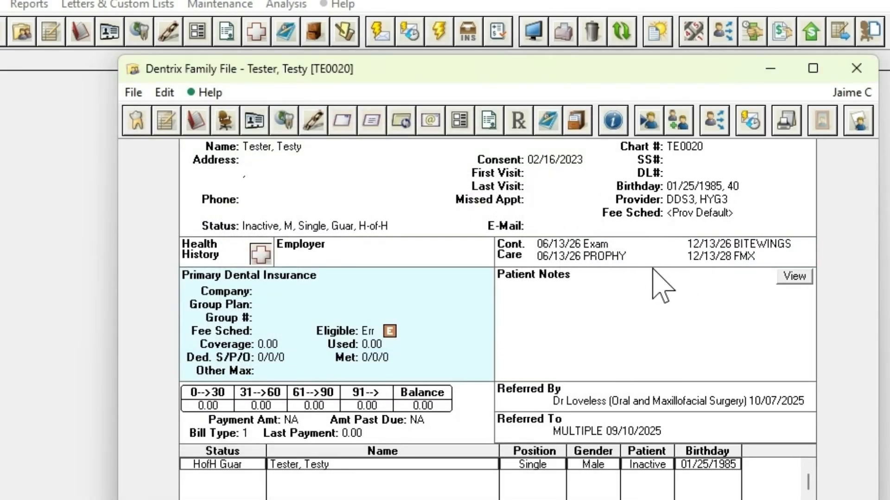
Change the patient's PROPHY due date to 06/13/2024 and close the Continuing Care list
double_click(606, 257)
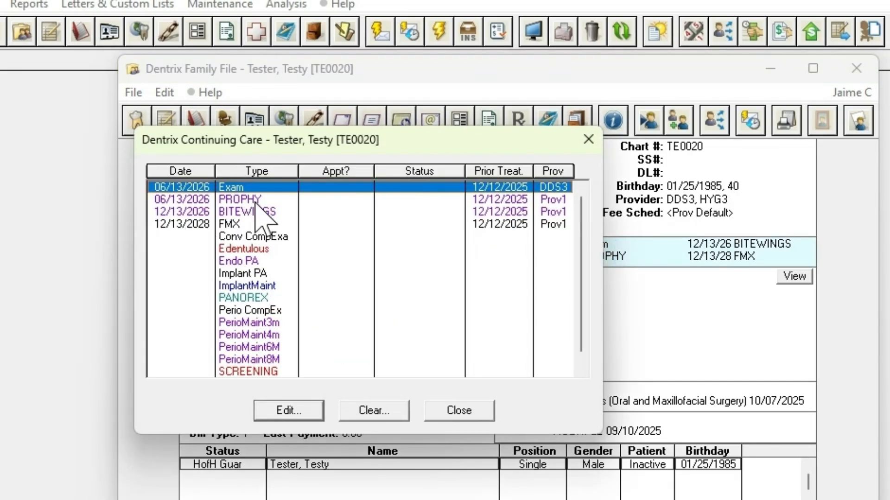
double_click(256, 200)
click(235, 312)
double_click(233, 312)
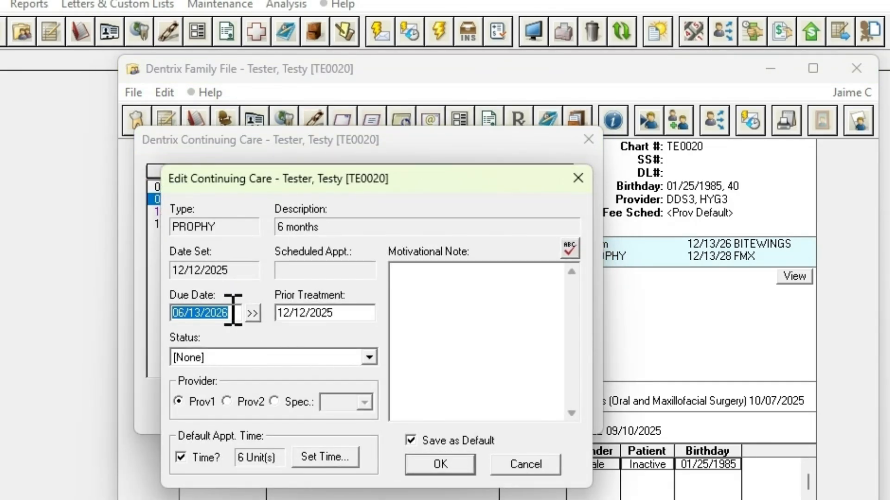
text(06/13/2024)
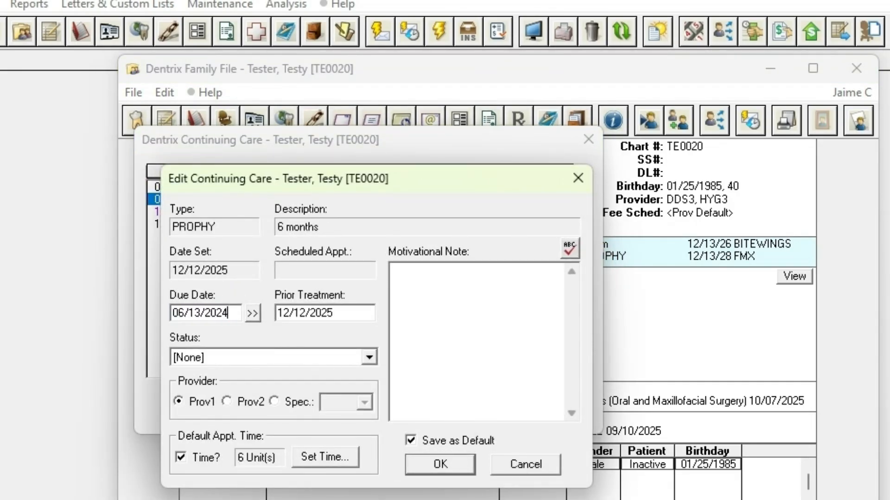
click(426, 467)
click(452, 411)
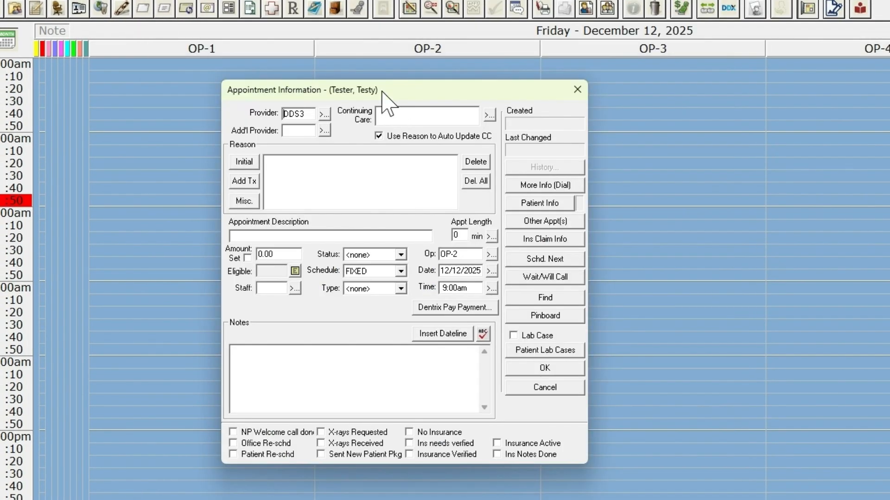
Add the initial reasons Periodic Ex, 4 BWX and Prophy-Adult to the 12/12/2025 appointment
click(253, 163)
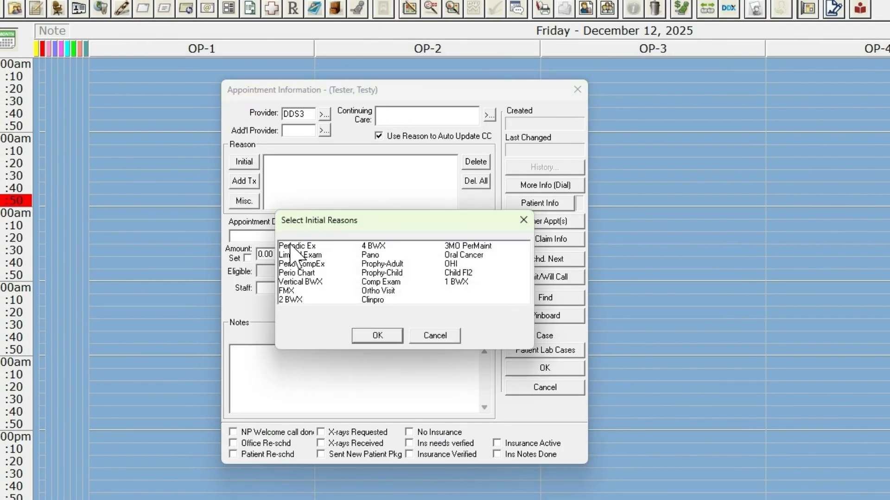
click(297, 246)
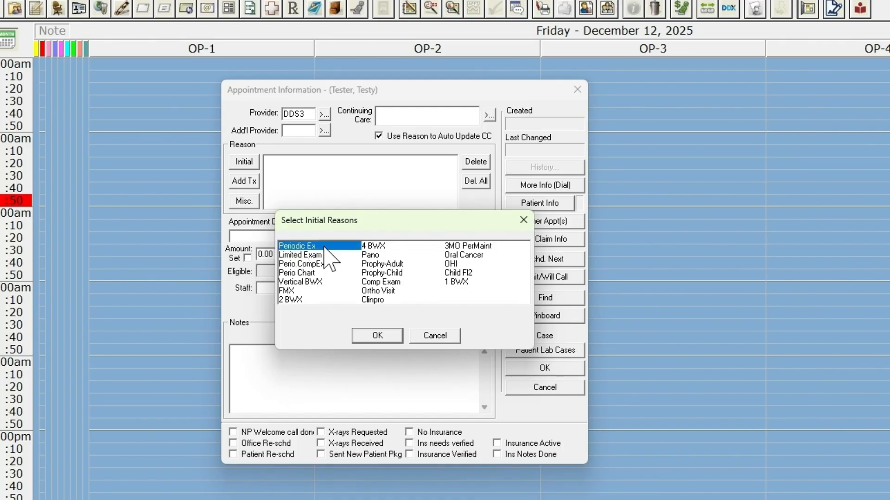
click(389, 247)
click(390, 264)
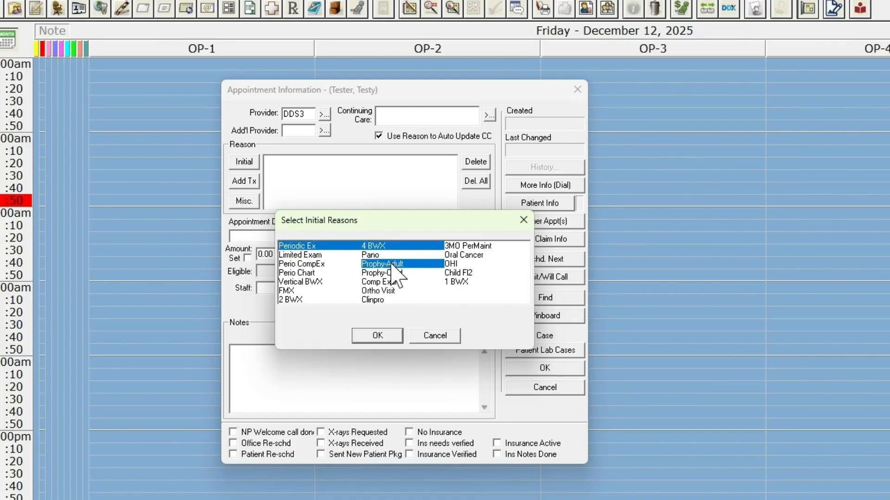
click(384, 340)
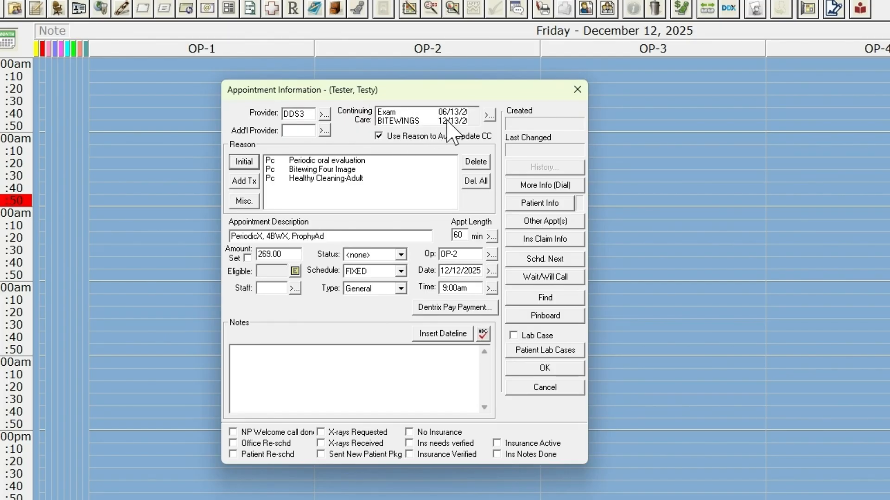
Attach the pending PROPHY, Exam and BITEWINGS care to the appointment and turn on Use Reason to Auto Update CC
click(488, 116)
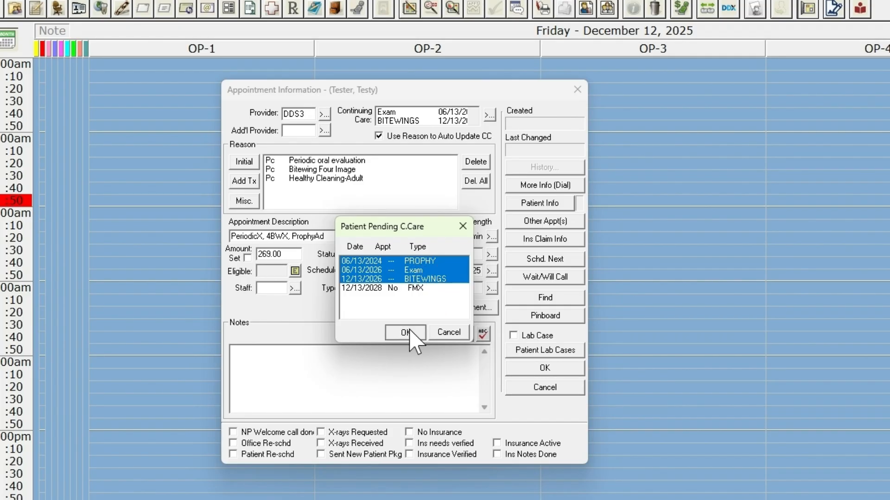
key(Return)
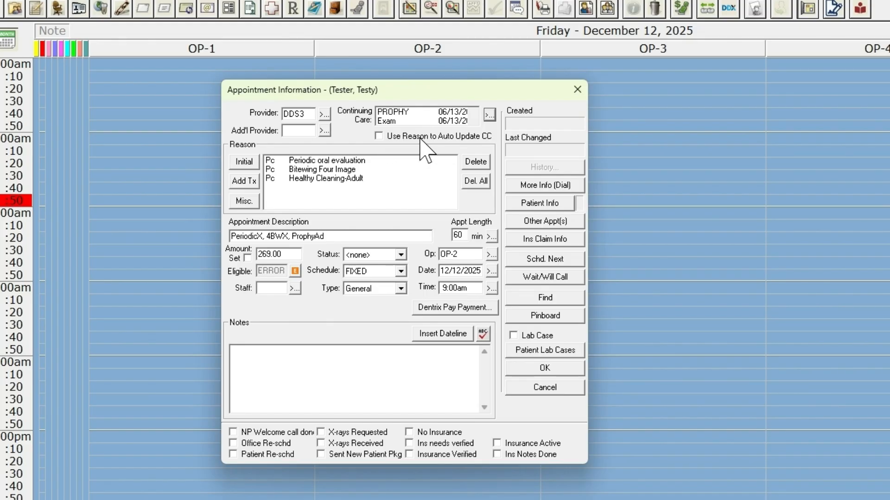
click(380, 136)
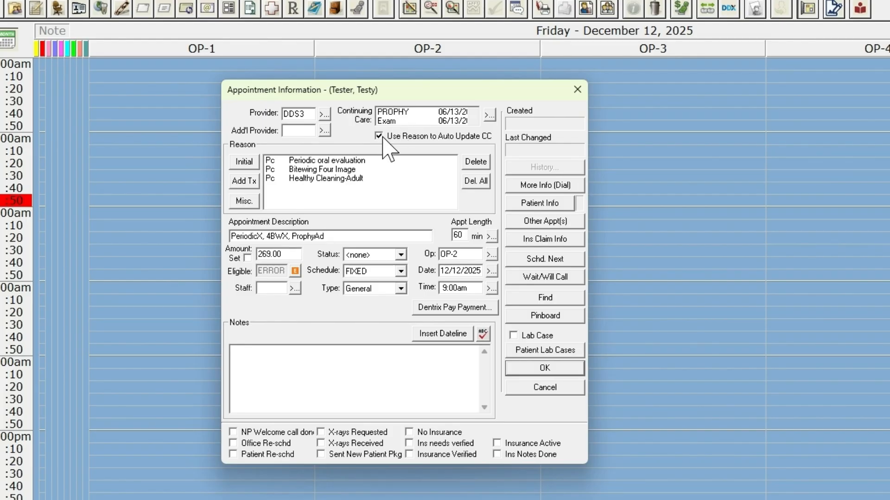
Schedule the appointment despite the insurance warning and post all three of its procedures as complete
click(515, 371)
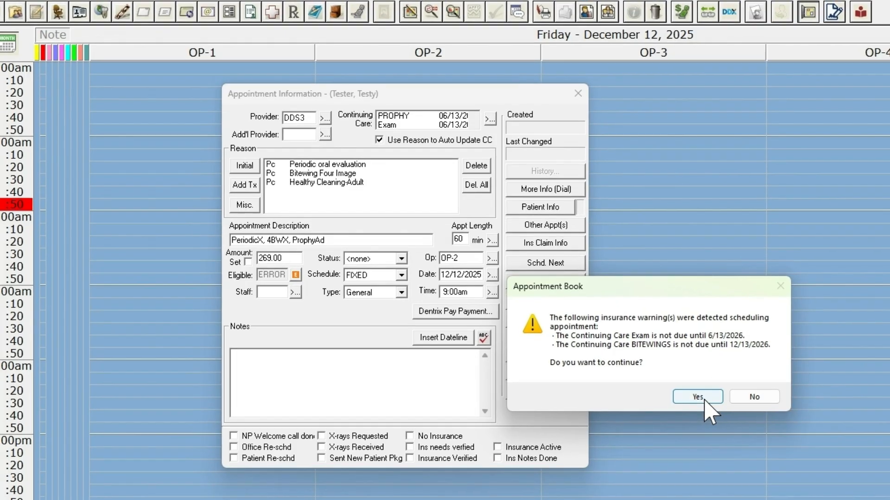
click(701, 393)
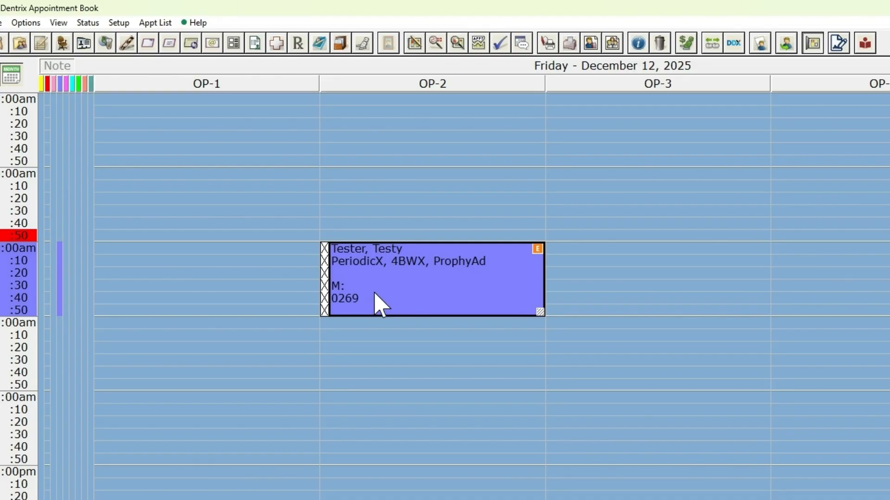
click(500, 43)
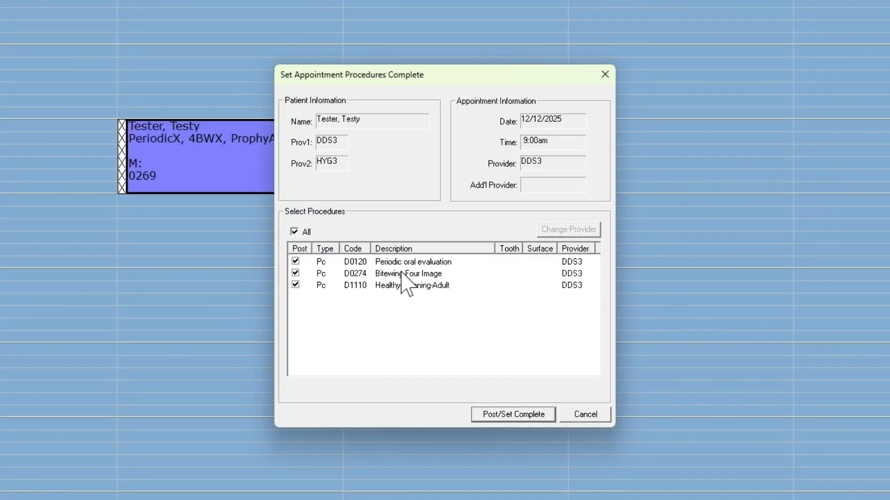
click(649, 492)
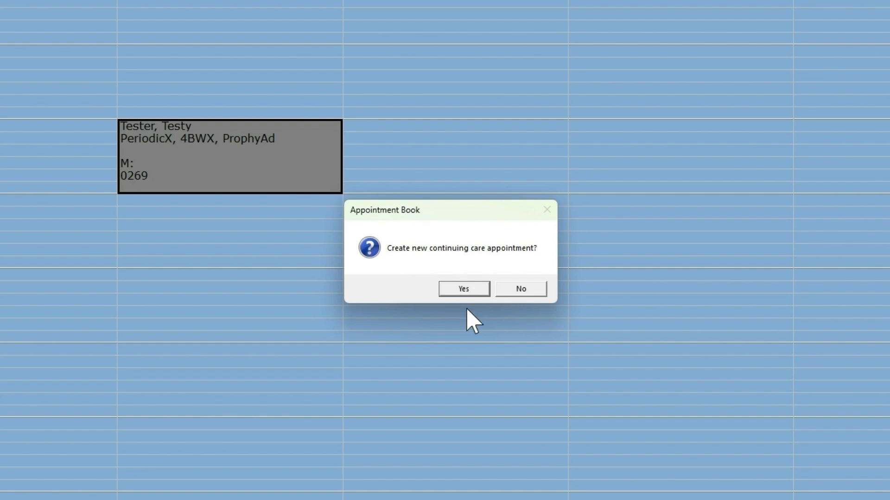
Create the new continuing care appointment, send it to the pinboard and move it to OP-2 on June 15, 2026
click(465, 288)
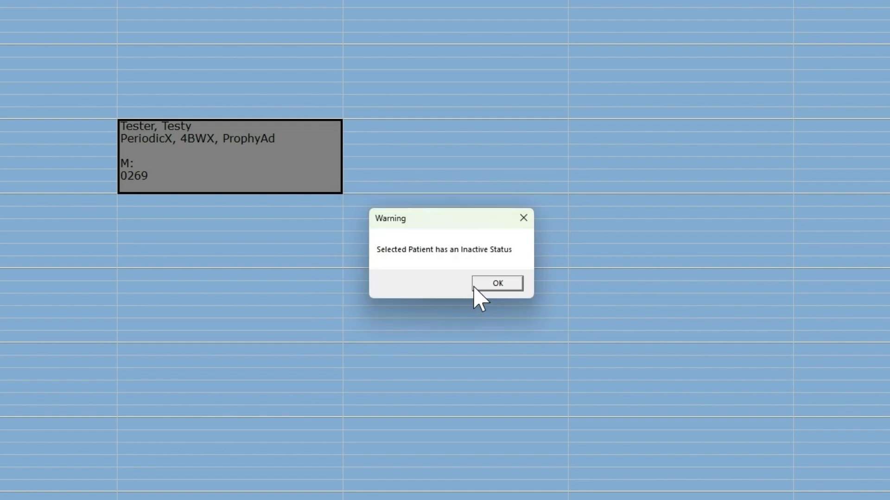
click(477, 286)
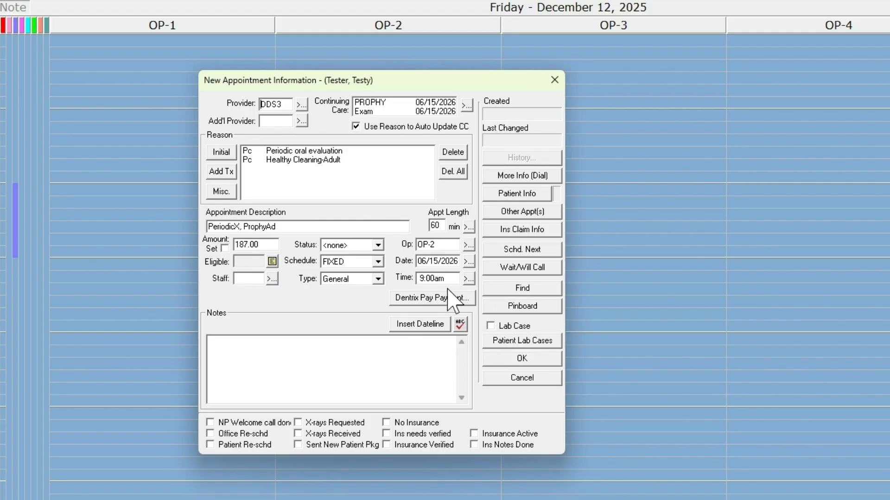
click(535, 310)
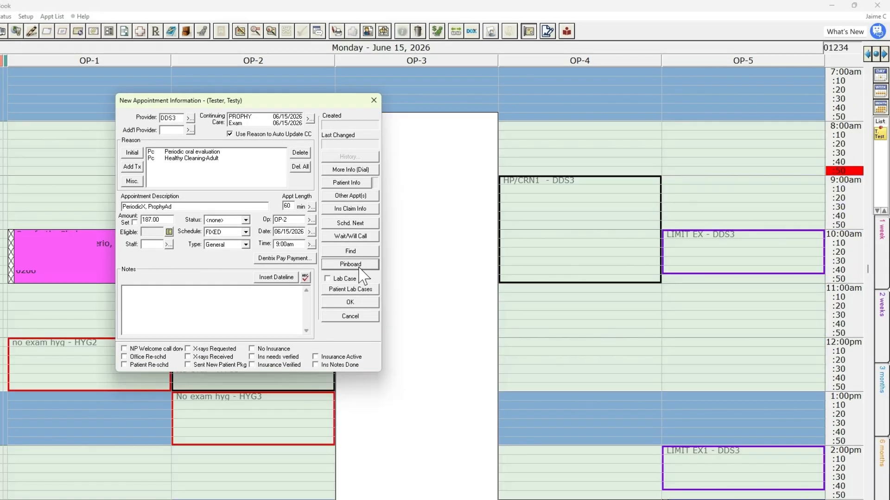
click(359, 267)
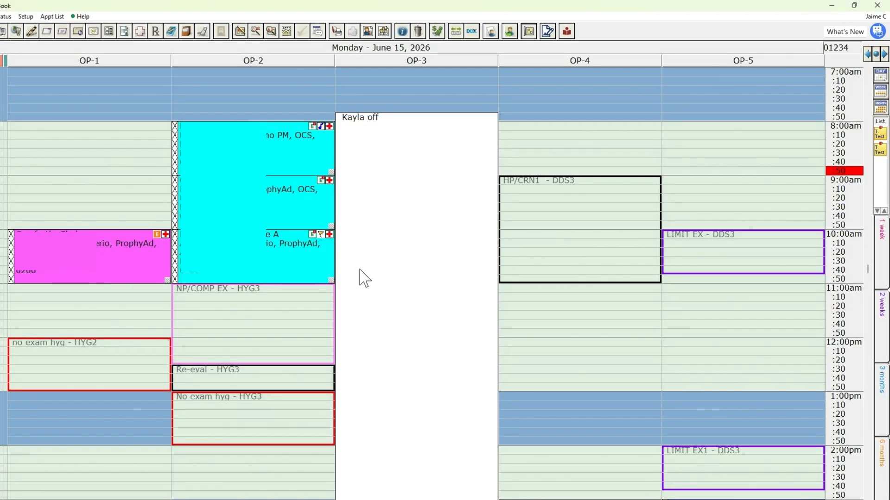
mouse_move(365, 278)
drag(879, 135, 258, 481)
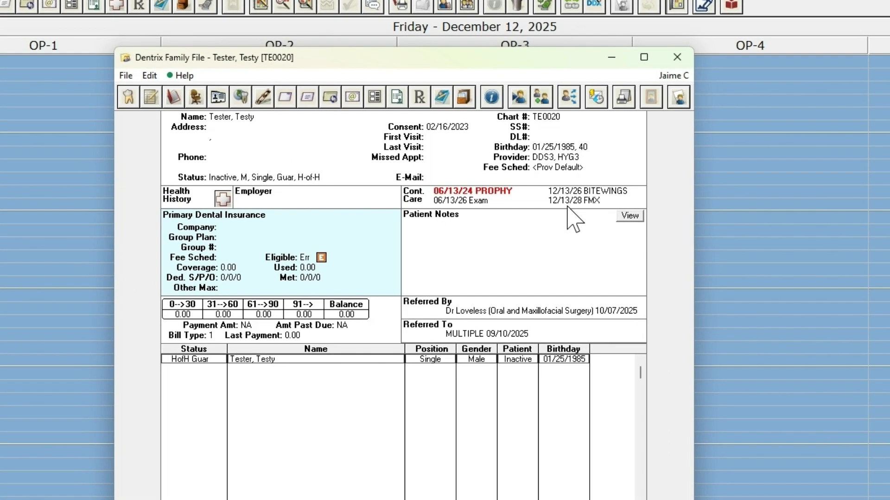
Set the patient's PANOREX care due 12/13/2030 from the Family File and review the complete Continuing Care list
double_click(510, 168)
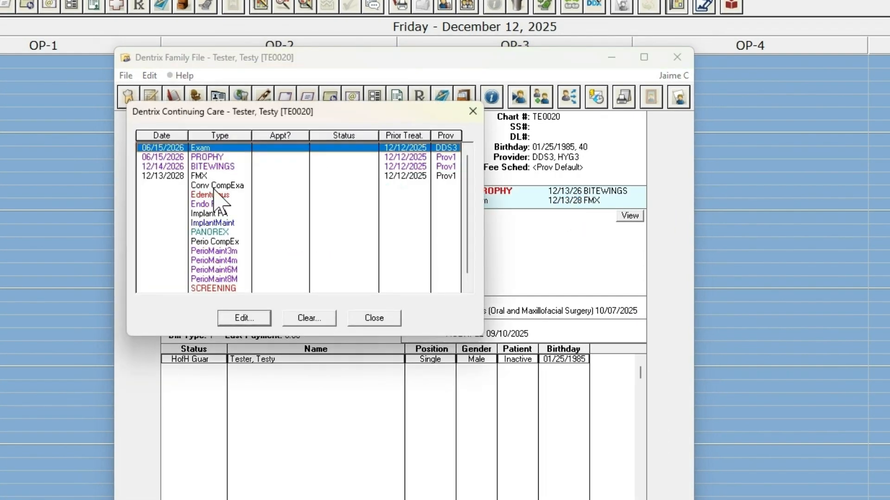
double_click(204, 232)
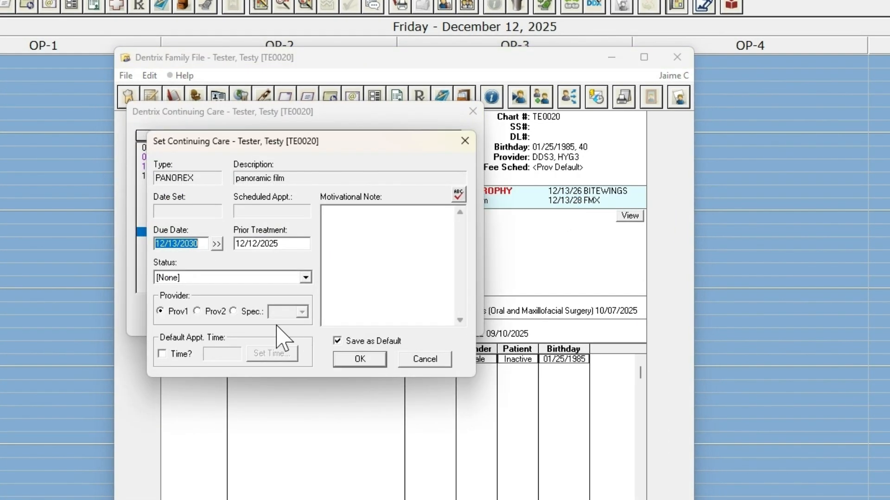
click(351, 360)
click(373, 318)
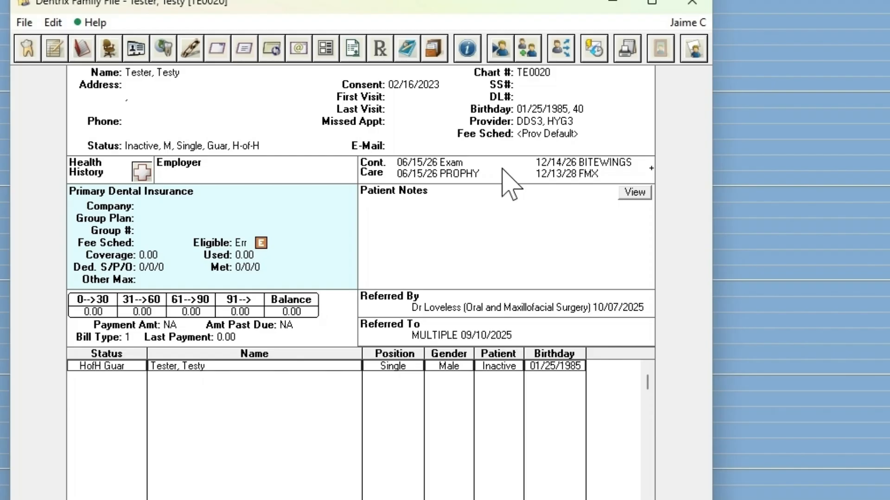
double_click(652, 168)
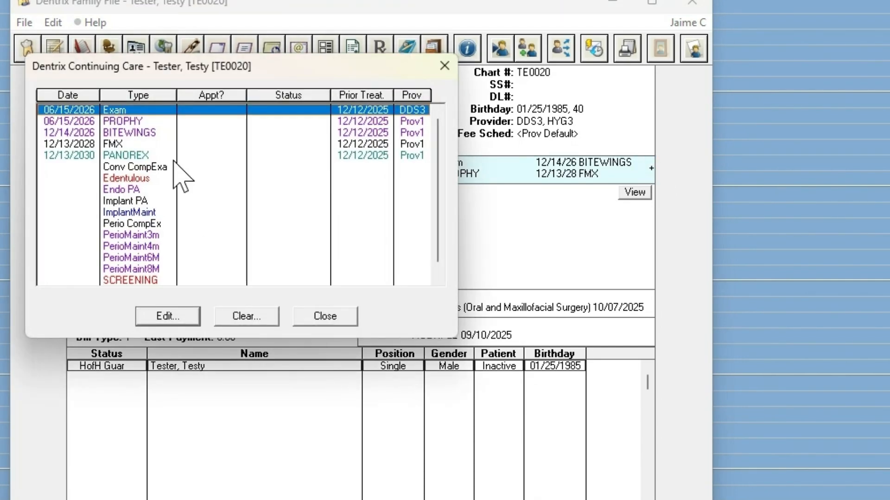
click(309, 313)
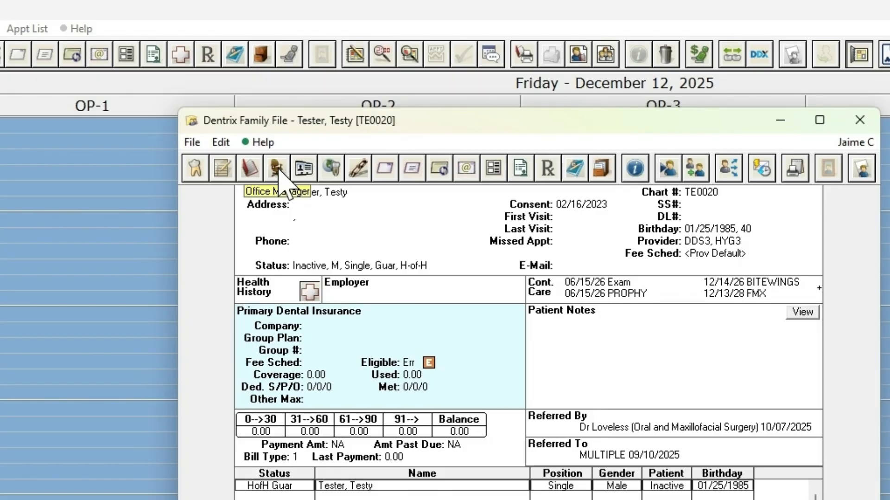
Switch to the Office Manager and open the Procedure Code Setup
click(277, 169)
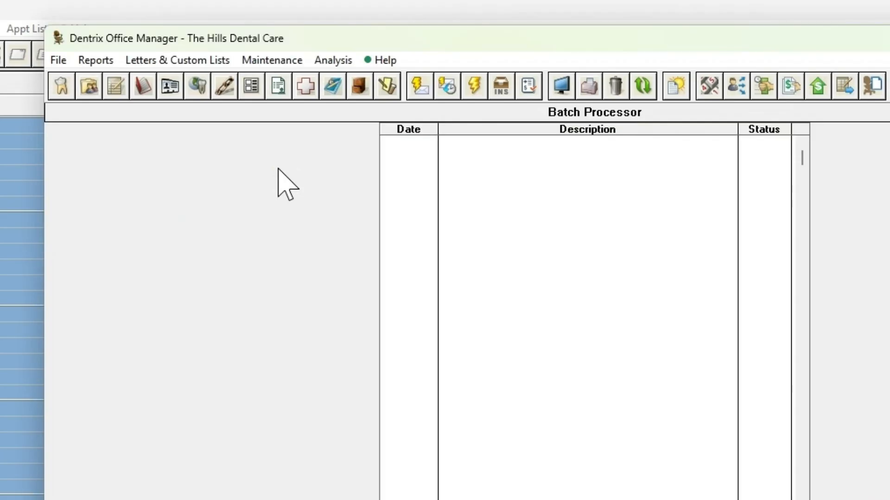
click(284, 61)
mouse_move(294, 106)
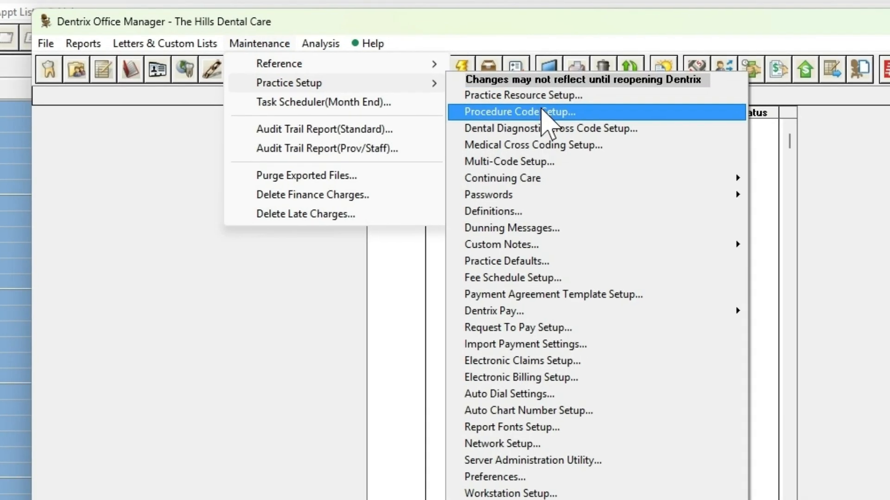
click(542, 113)
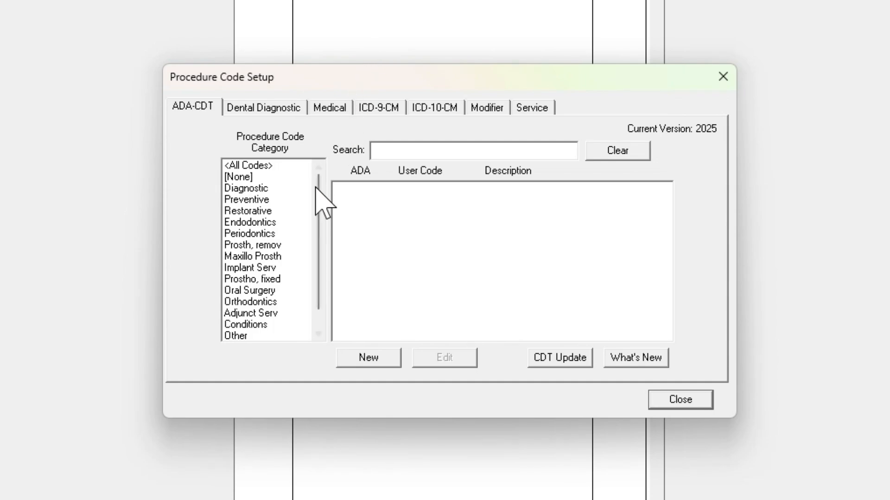
Open the D0210 full mouth images code in the Diagnostic category, inspect its auto continuing care type choices and close it unchanged
click(277, 188)
scroll(513, 254, down, 4)
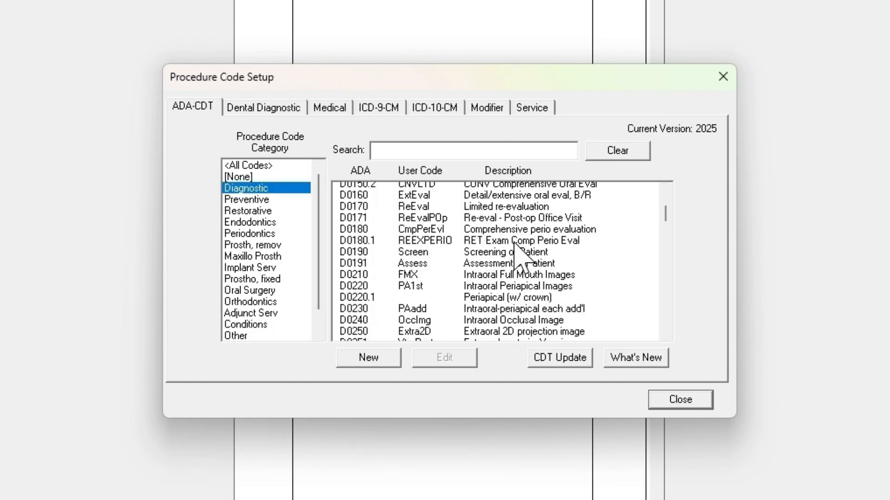
scroll(519, 249, up, 2)
click(515, 245)
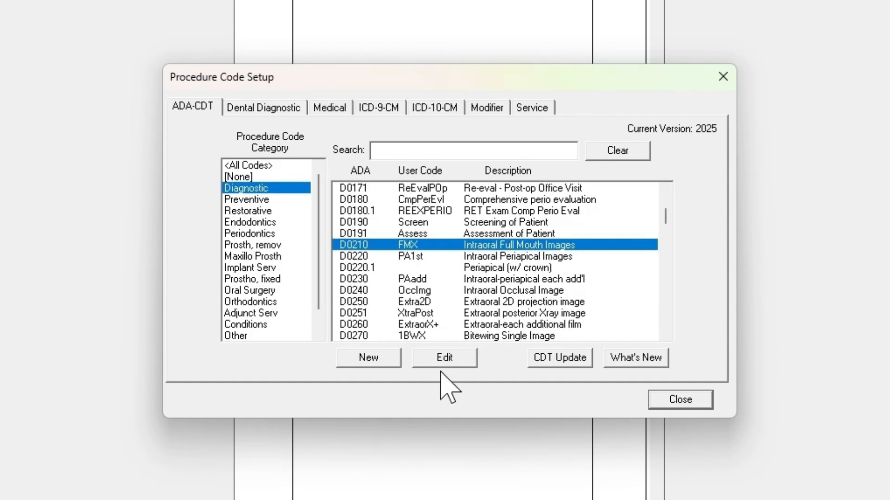
click(443, 360)
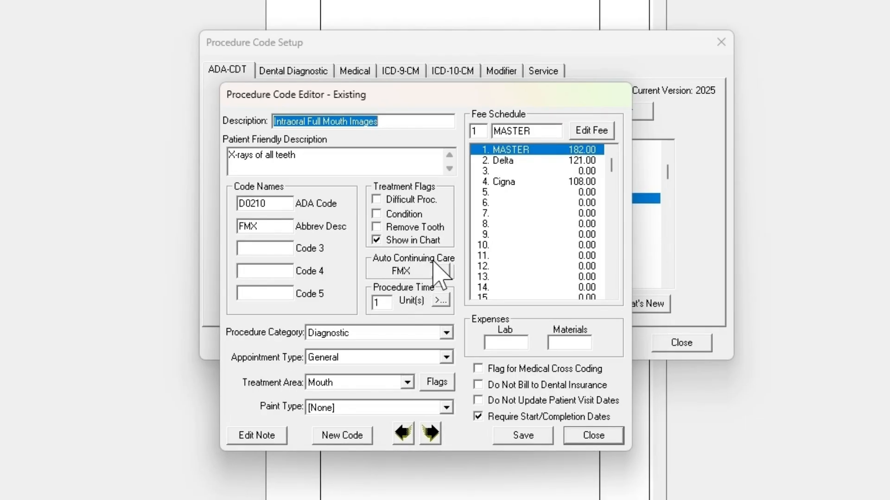
click(441, 272)
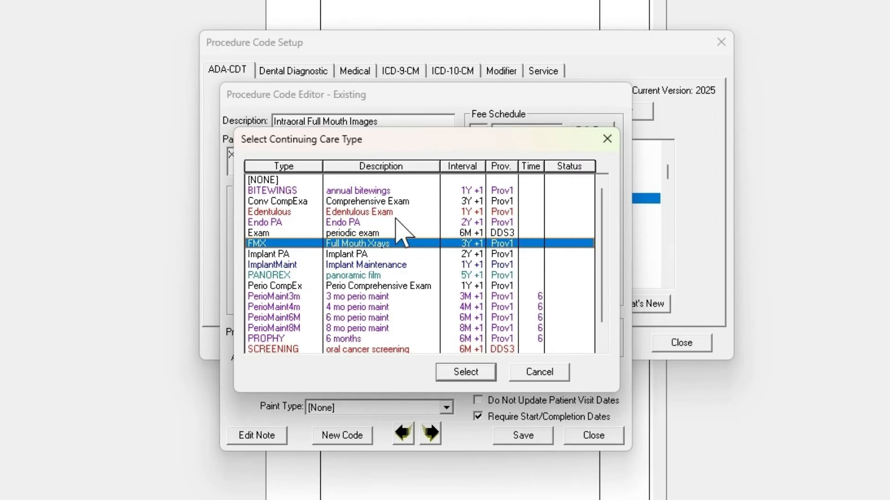
drag(379, 139, 640, 152)
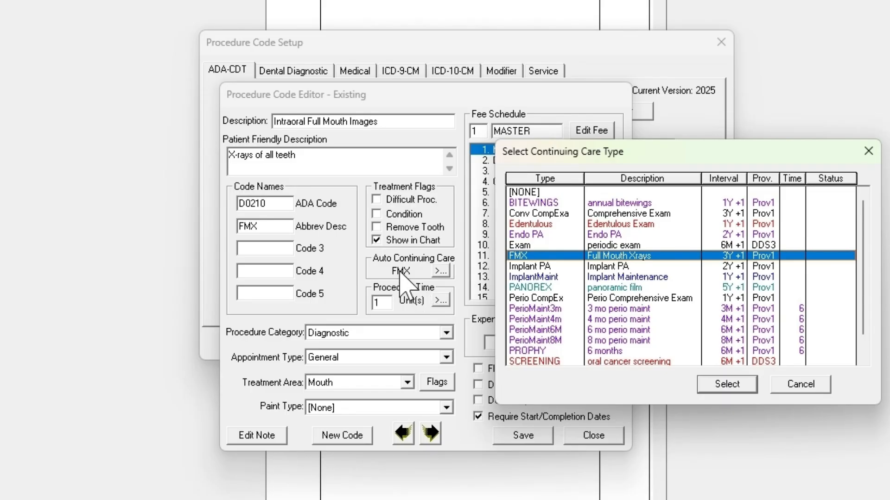
click(800, 392)
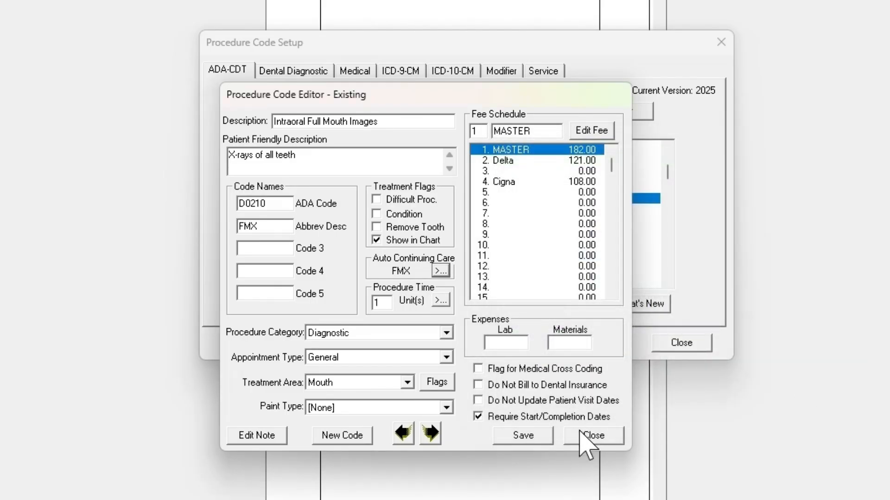
click(591, 434)
Open the D0330 Panoramic Image code, inspect which continuing care types it can be linked to and close it unchanged
scroll(485, 225, down, 7)
click(484, 230)
click(462, 305)
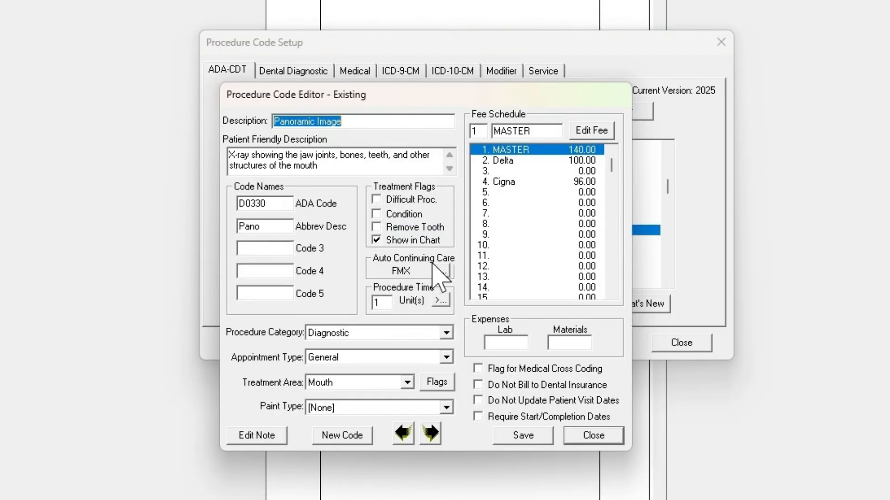
click(438, 268)
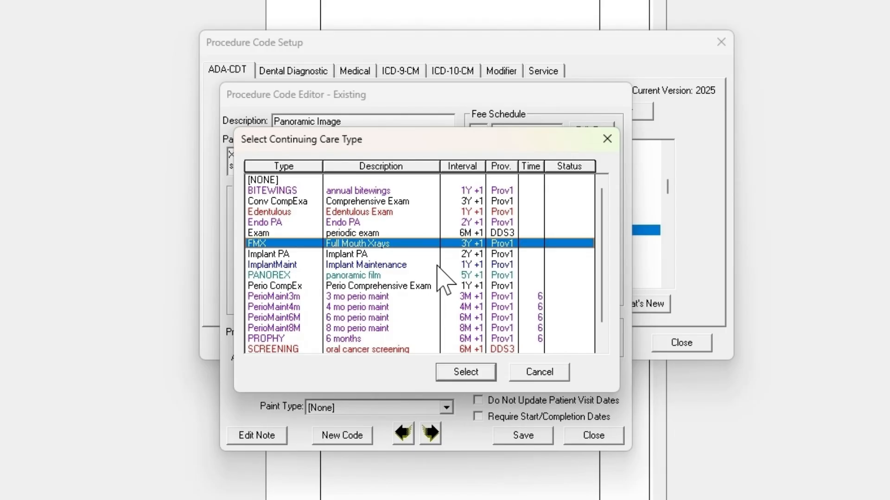
click(531, 373)
click(576, 435)
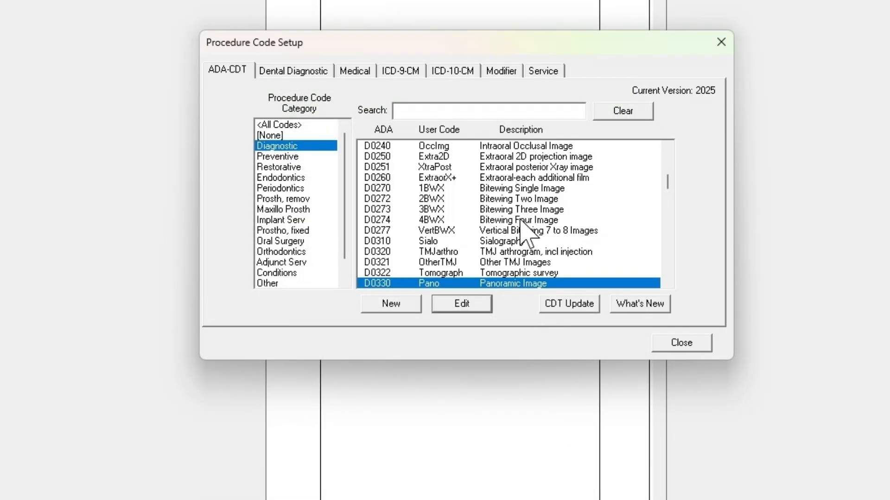
Check the auto continuing care link on bitewing codes D0277 and D0272, then close the Procedure Code Setup
double_click(490, 230)
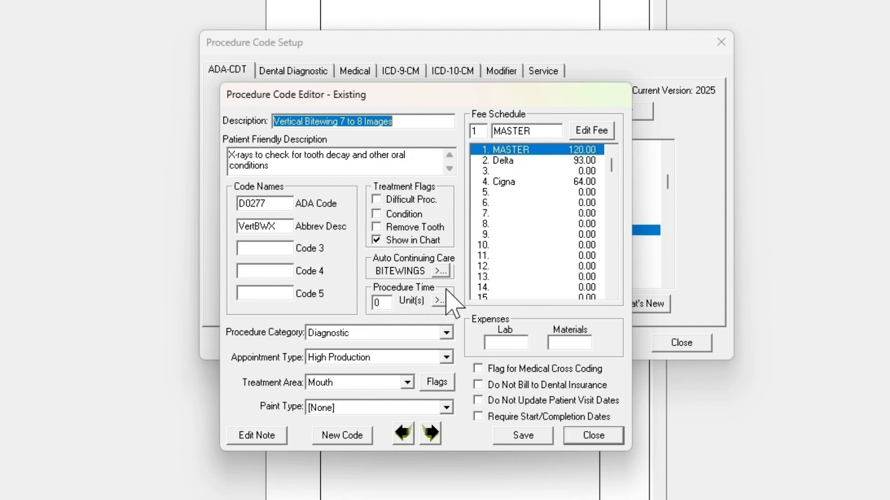
click(568, 436)
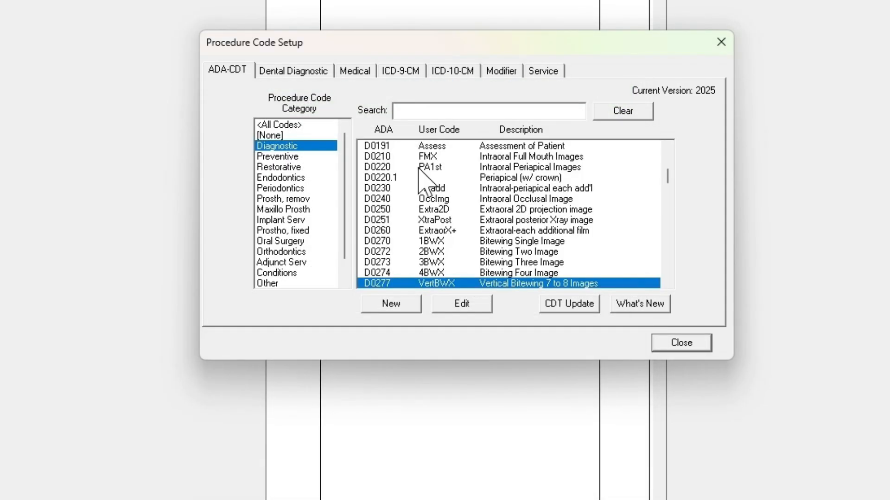
click(441, 253)
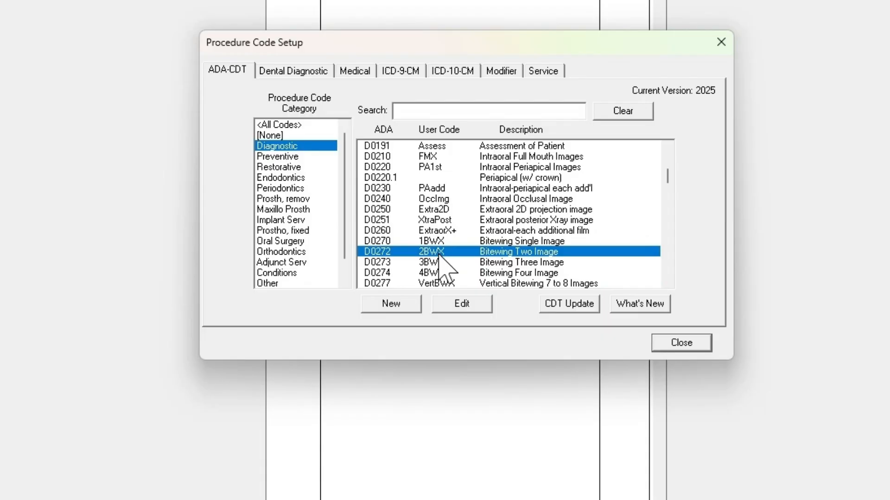
click(458, 304)
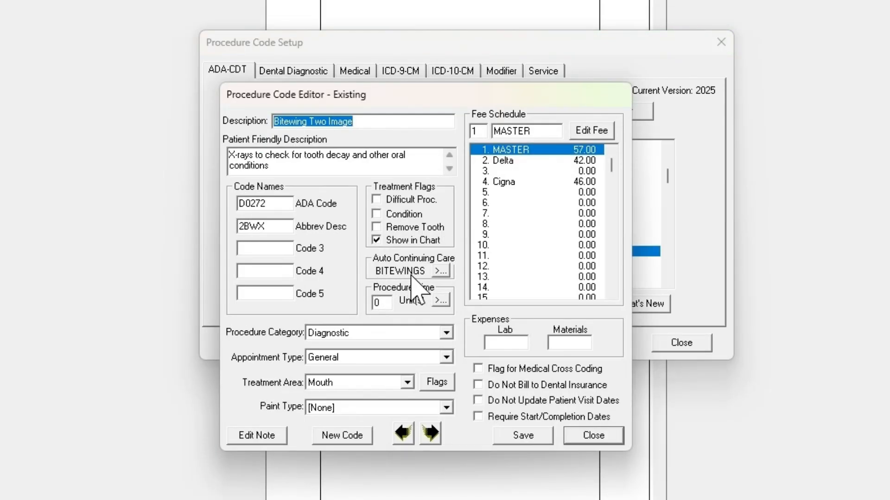
click(390, 269)
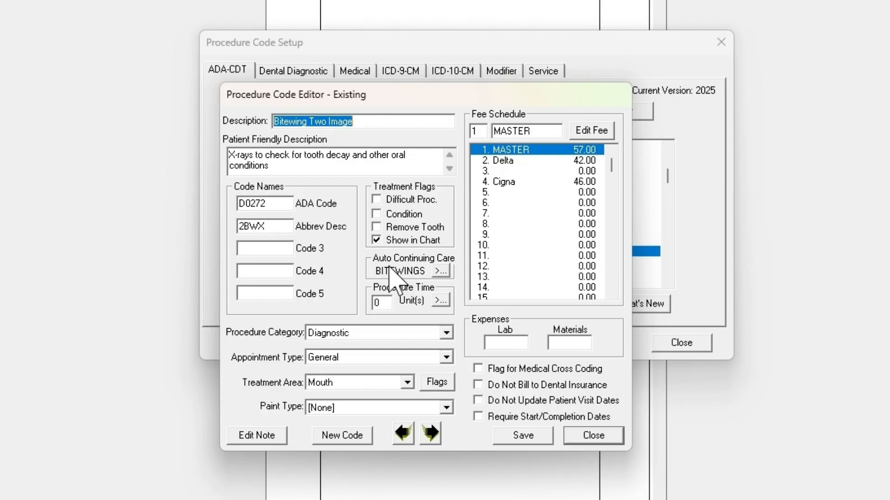
click(590, 438)
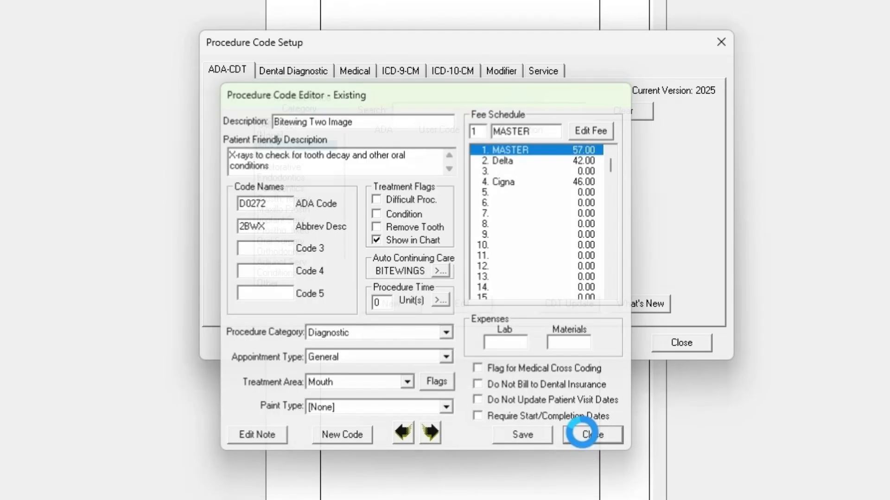
click(676, 344)
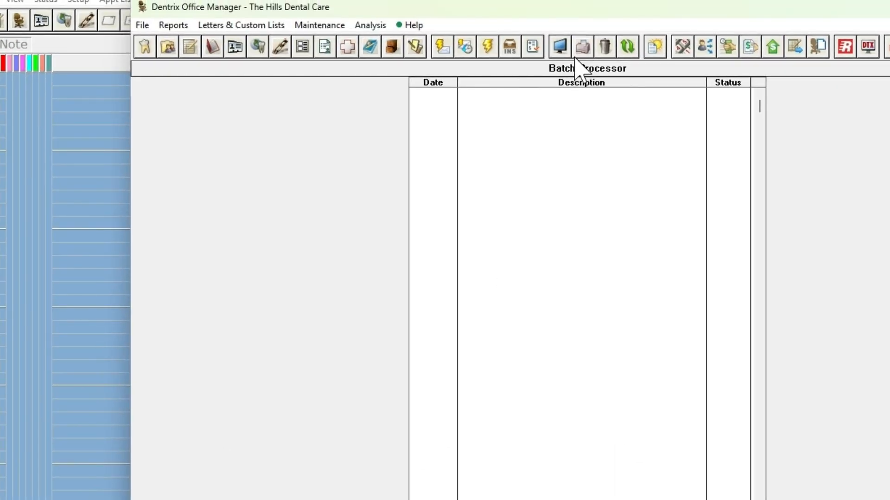
Switch to the Appointment Book and open the Continuing Care list with a temporary view for filtering
click(466, 0)
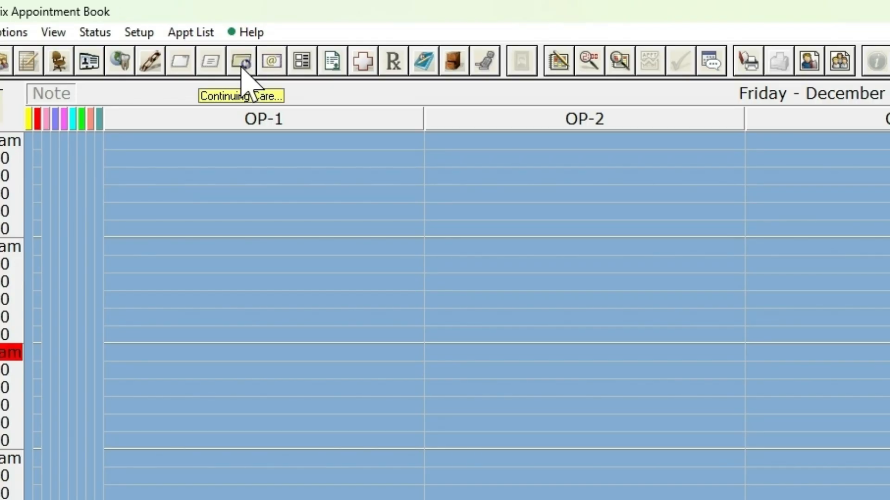
click(241, 65)
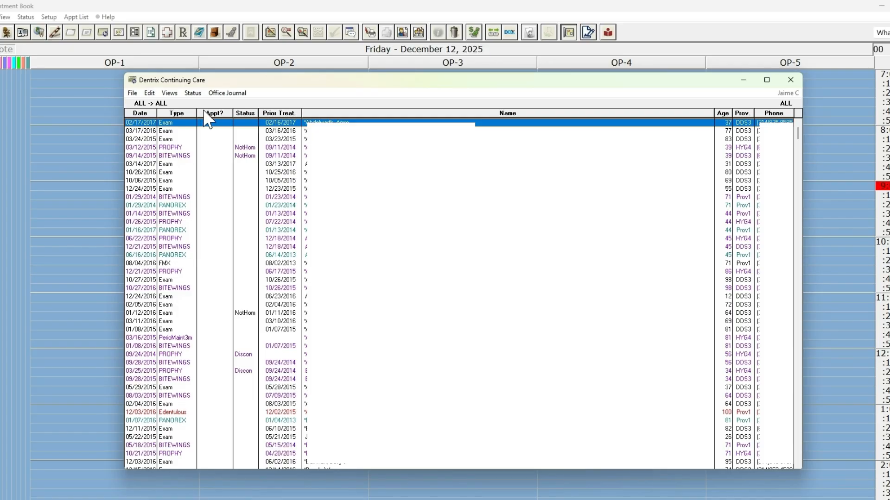
click(169, 94)
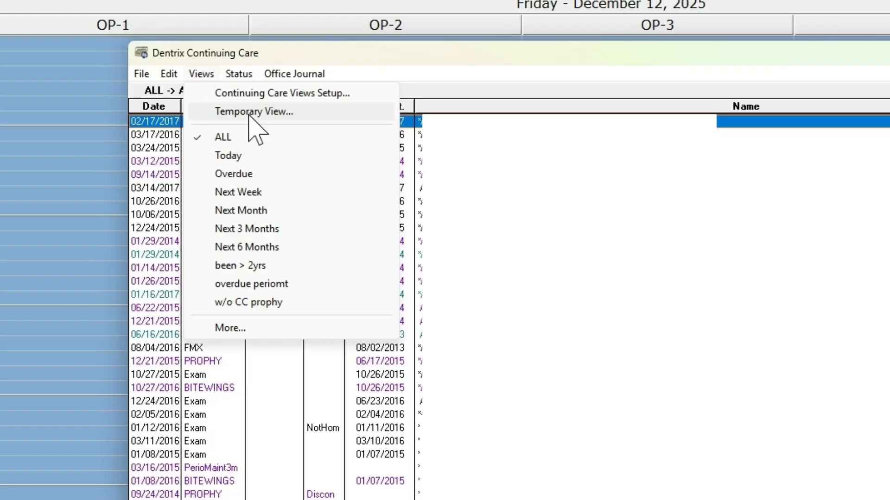
click(197, 117)
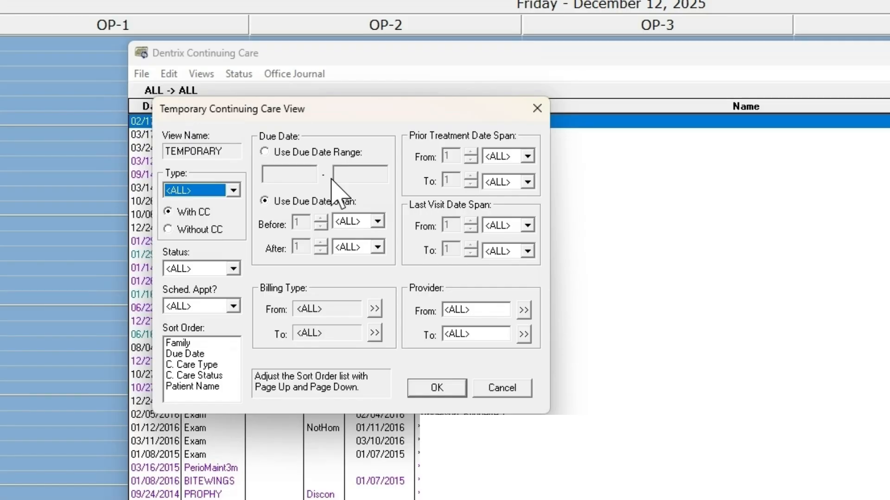
Filter the temporary view to PROPHY patients only without scheduled appointments, using a due date range starting 12/01/2025, and apply it
click(233, 190)
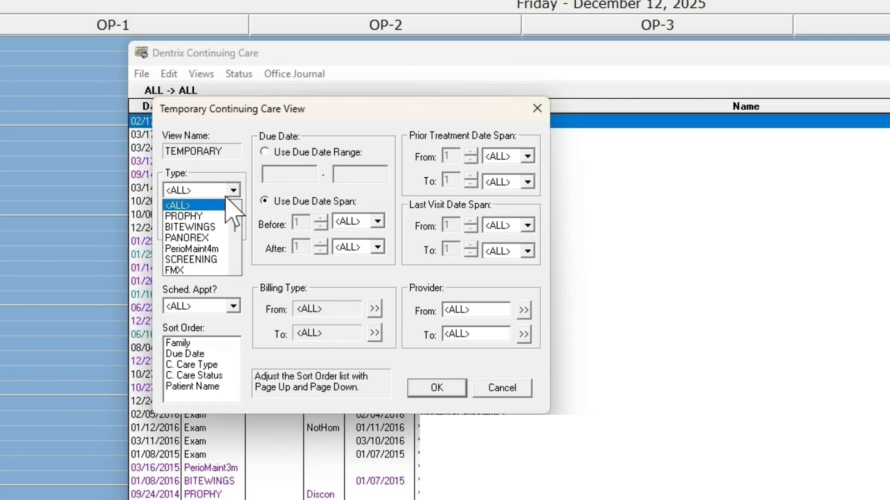
click(216, 217)
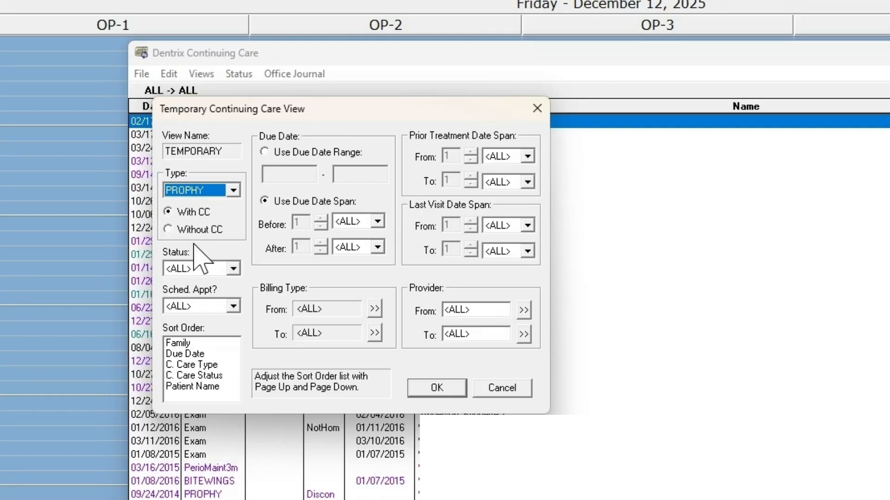
click(200, 268)
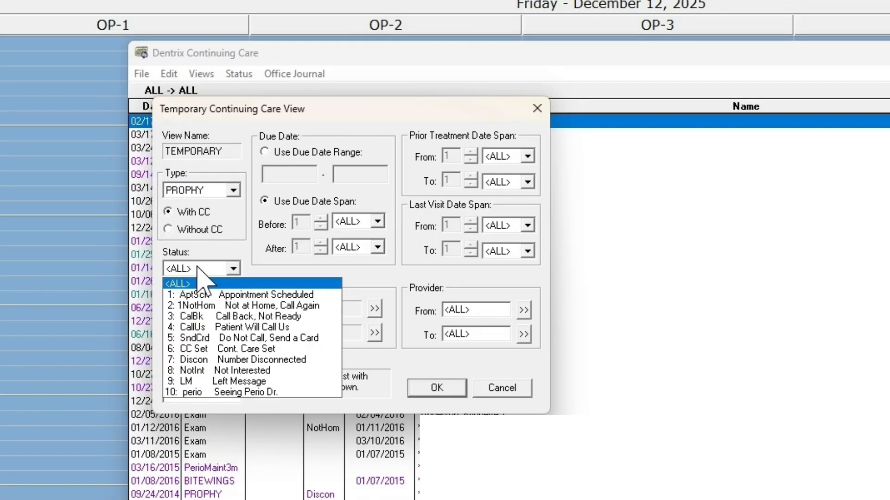
click(198, 269)
click(204, 306)
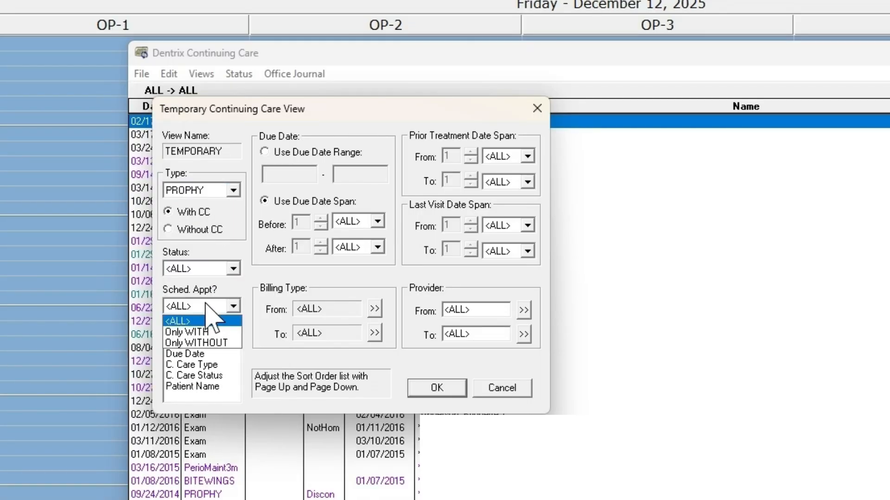
click(202, 344)
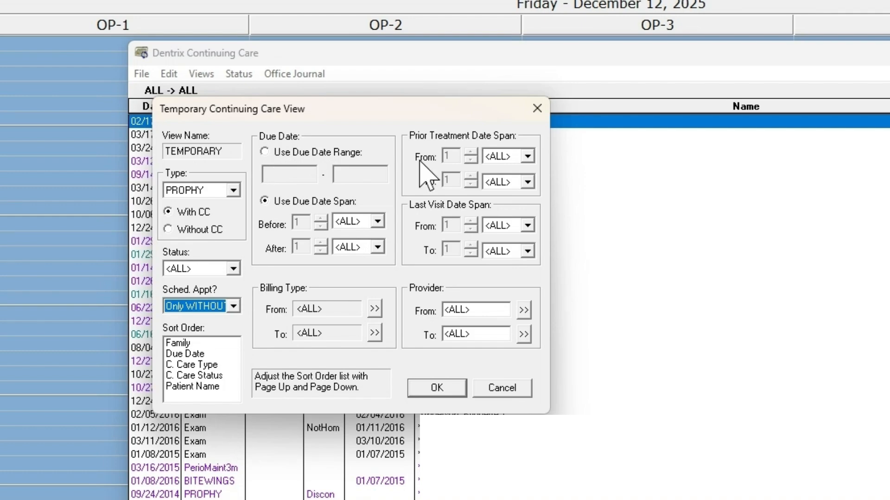
click(278, 153)
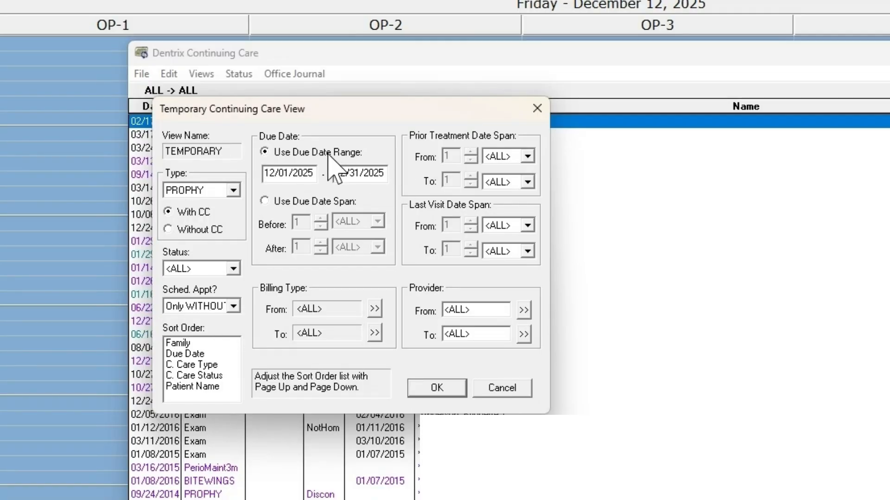
click(443, 388)
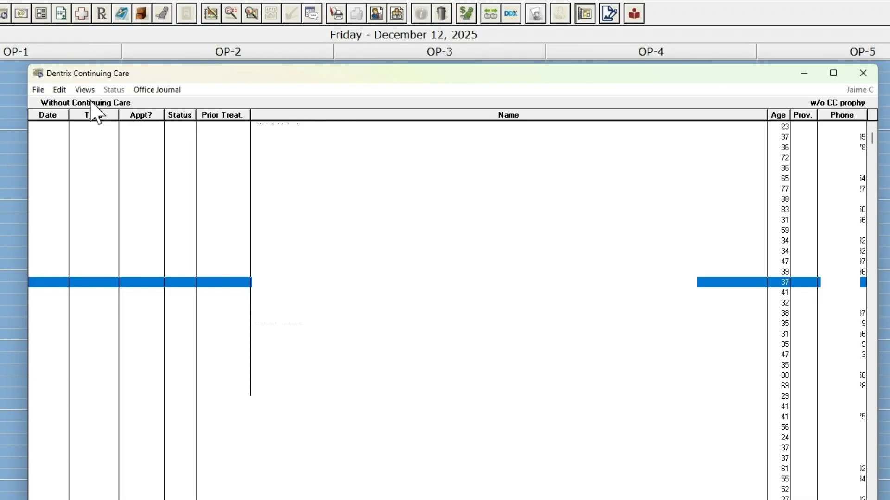
Review the Continuing Care Views Setup and the blank new view form, close both without saving and show the list of available views
click(85, 90)
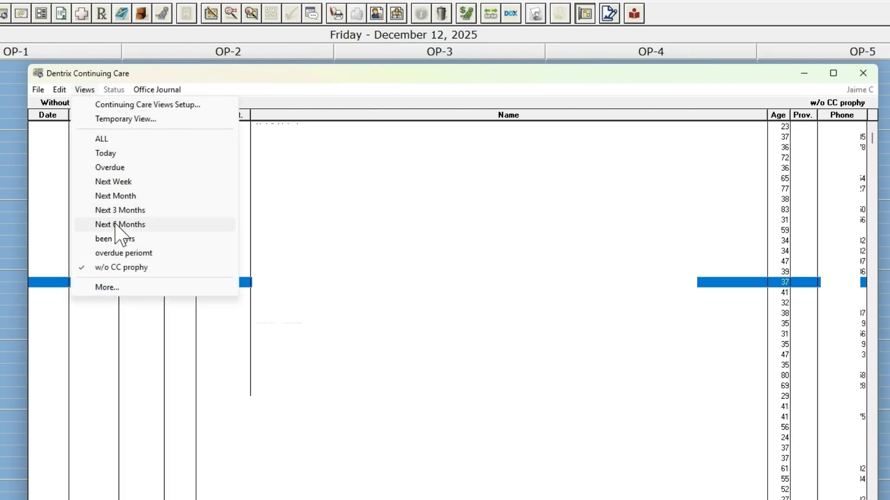
click(115, 105)
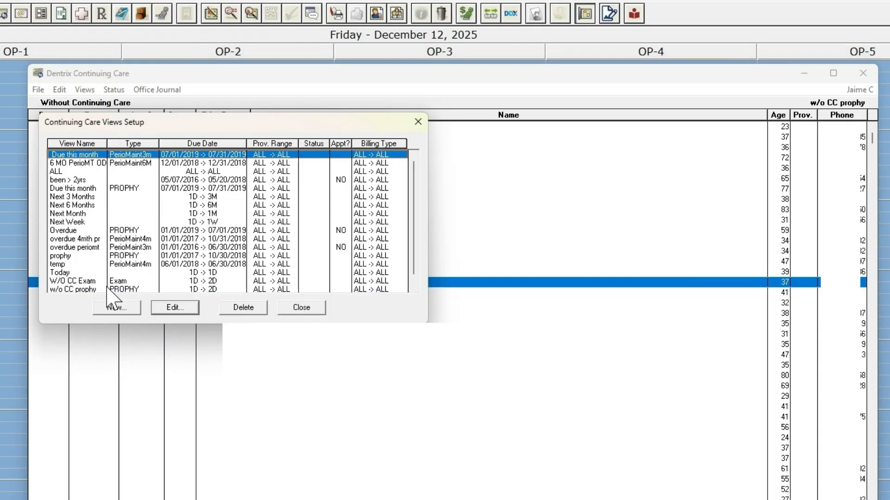
click(109, 308)
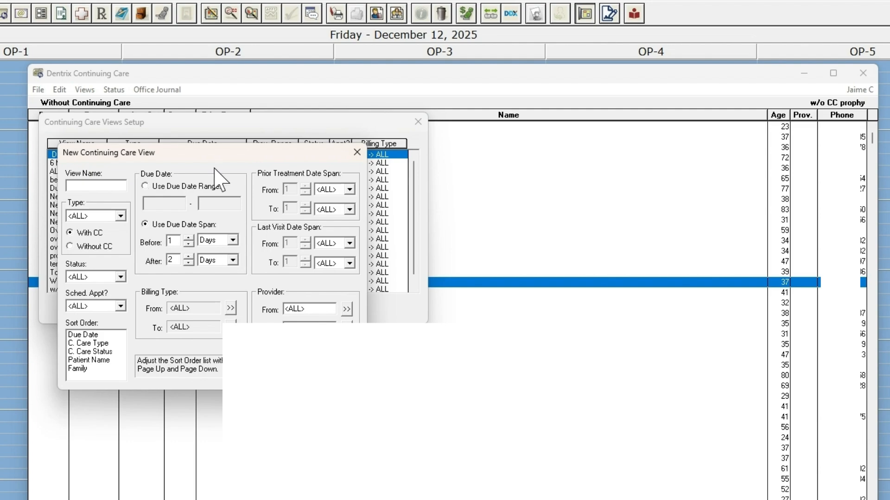
click(94, 186)
click(334, 367)
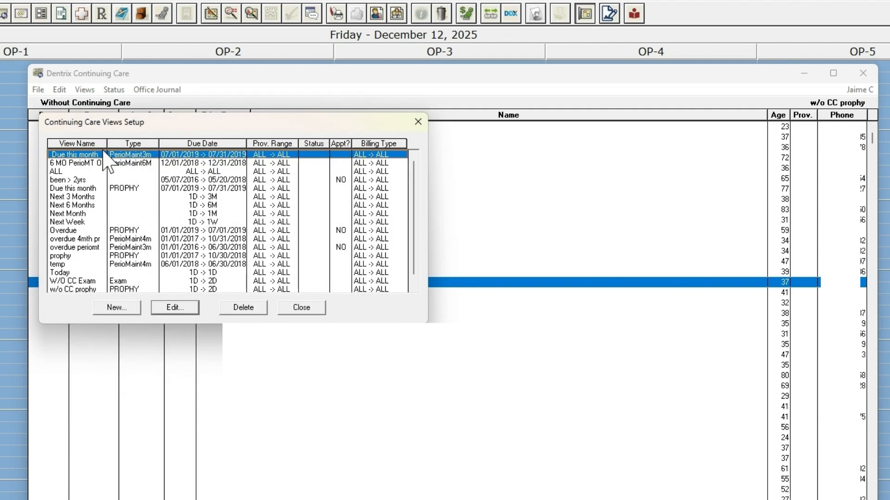
click(418, 121)
click(84, 90)
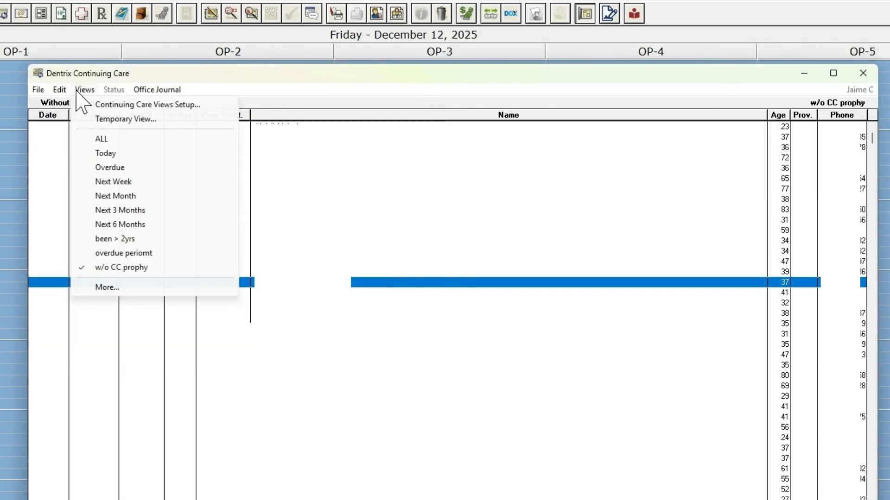